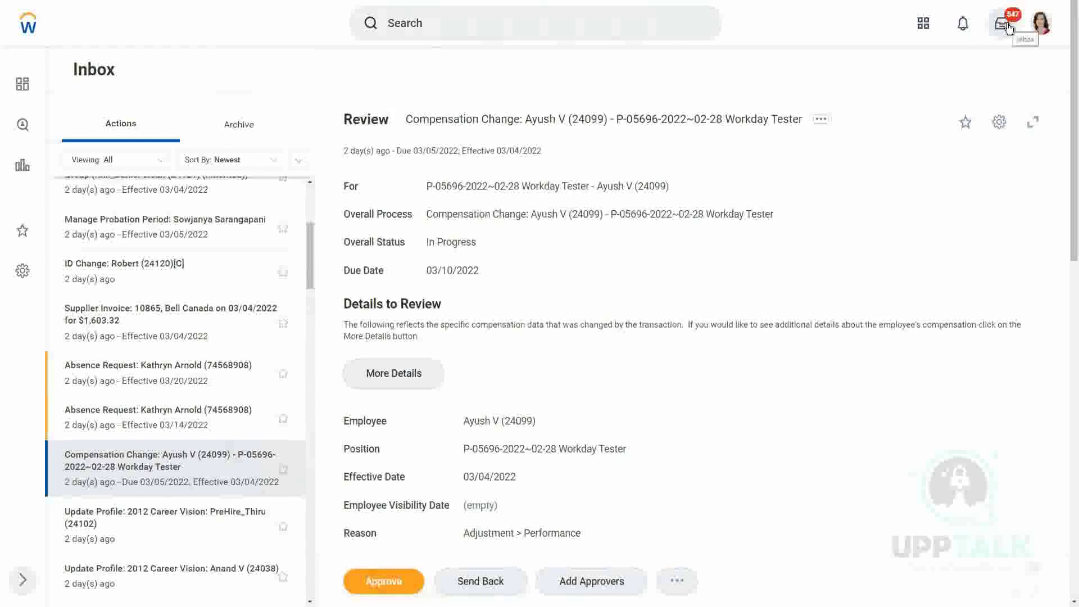
# - Go to the Home page through the account menu, then reopen the account menu
pyautogui.click(1041, 26)
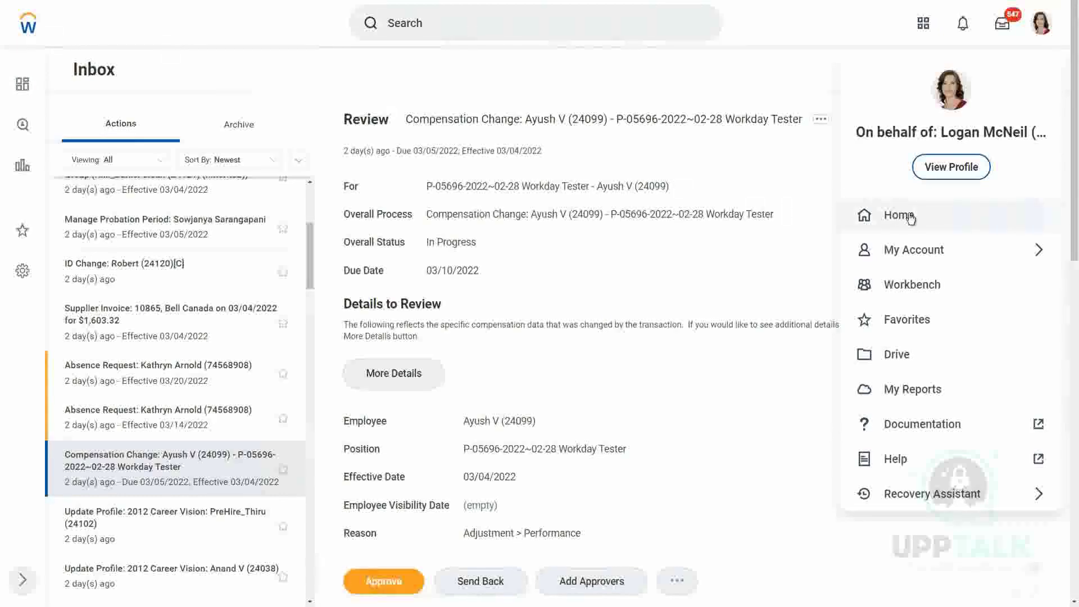
pyautogui.click(930, 221)
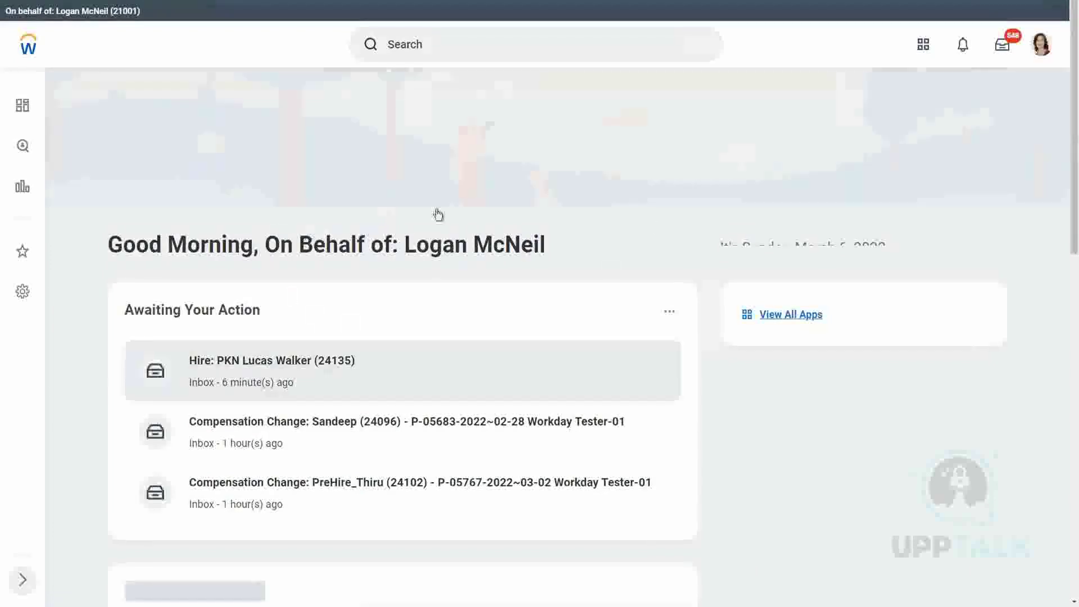
pyautogui.click(1041, 43)
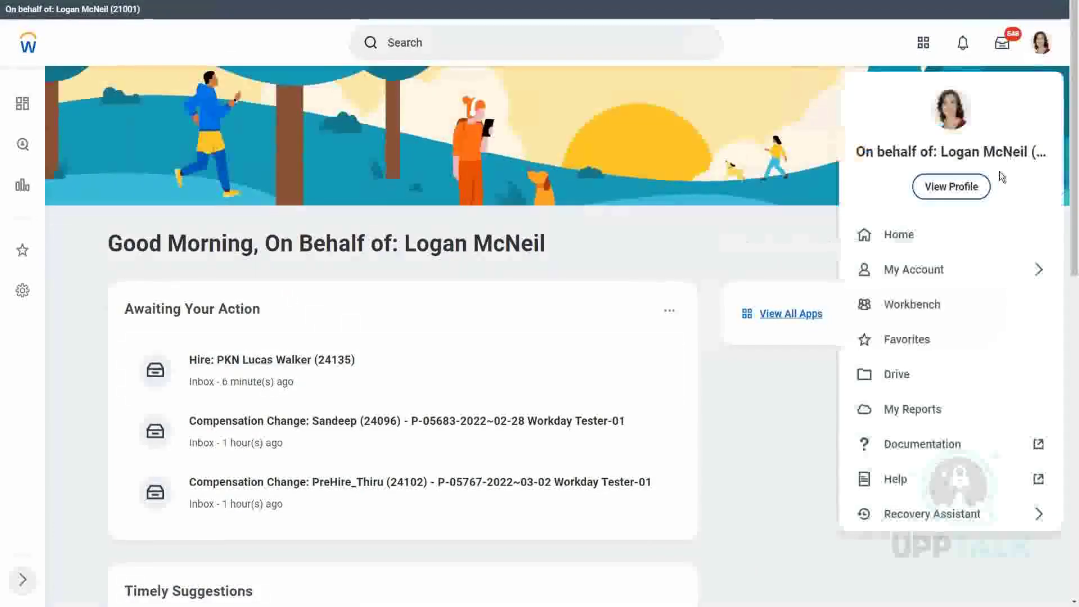
# - Open My Account, return to the main menu, and reopen My Account
pyautogui.click(926, 278)
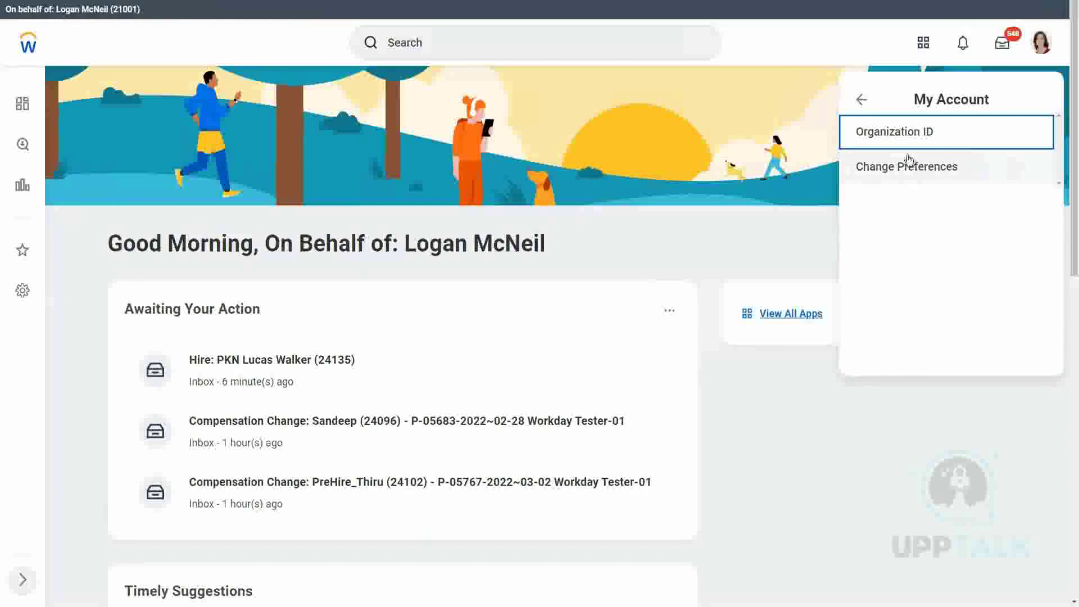
pyautogui.click(863, 103)
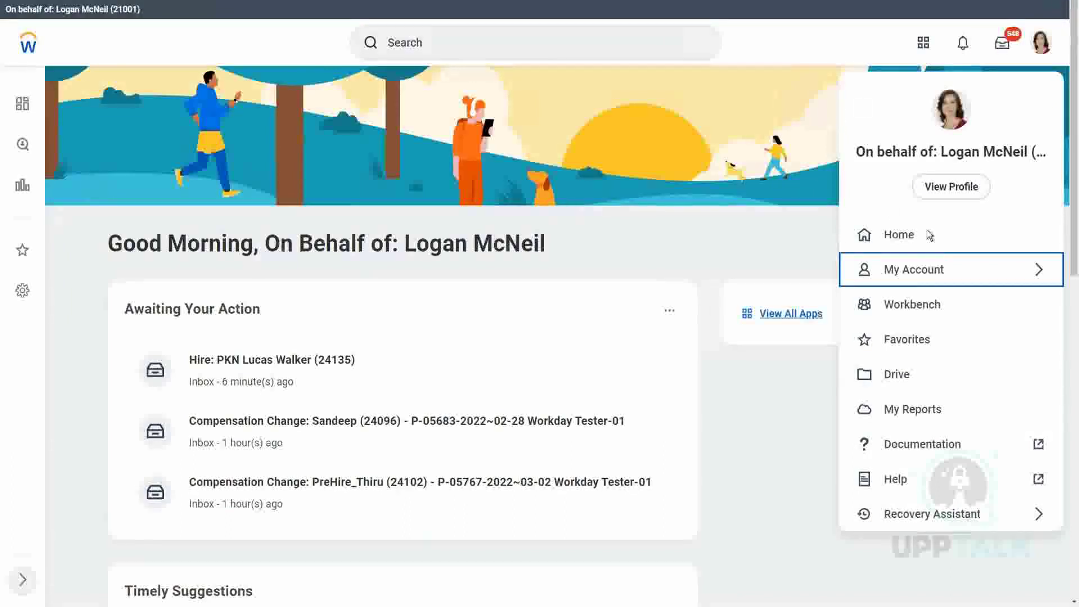
pyautogui.click(933, 273)
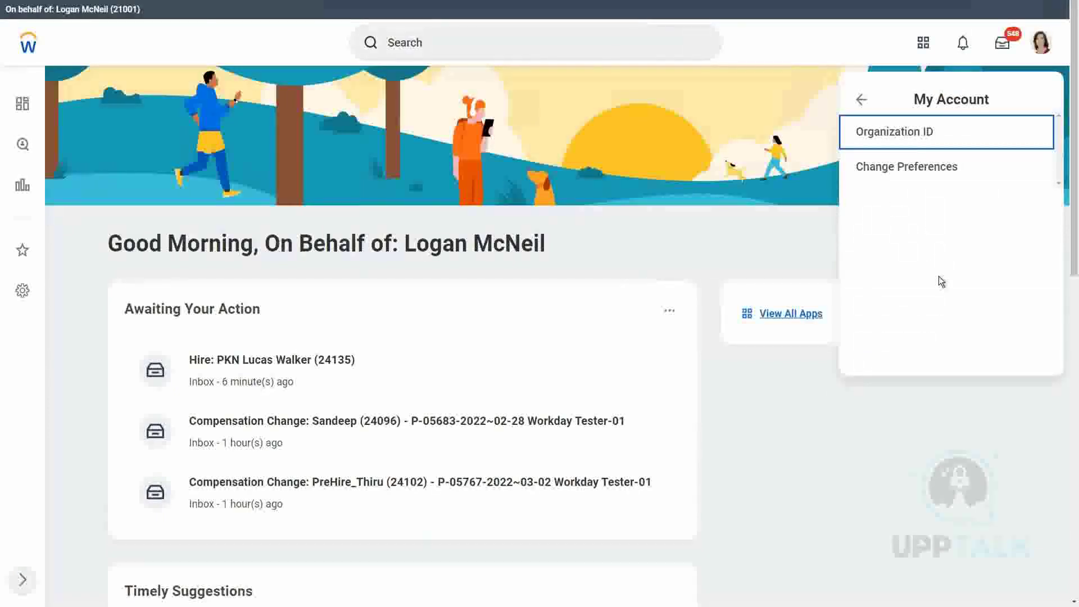
# - Open Change Preferences and highlight the Preferred Currency setting
pyautogui.click(926, 174)
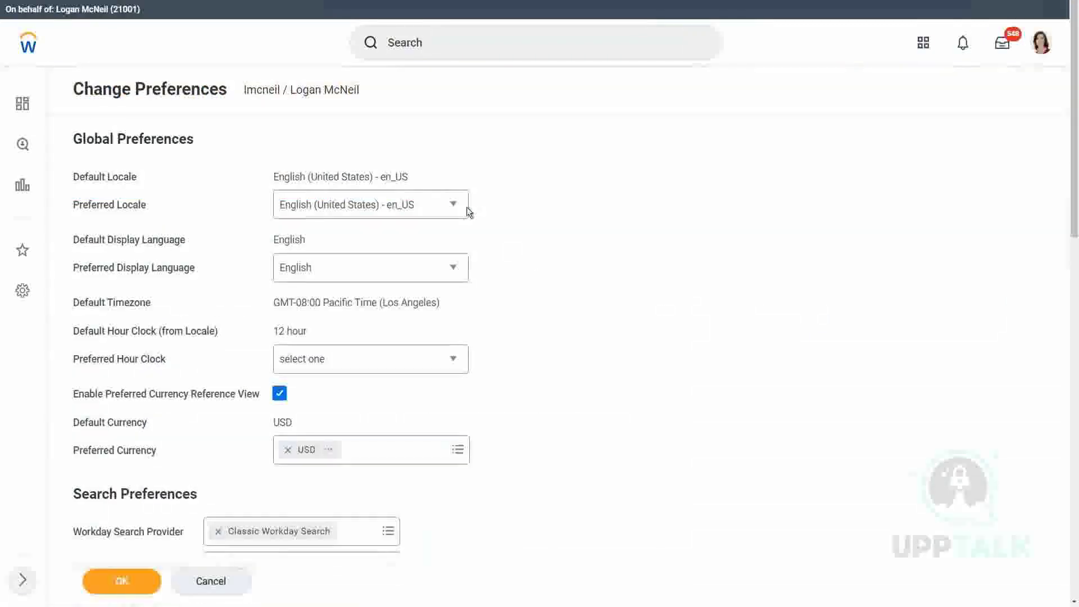
pyautogui.scroll(-1, 541, 254)
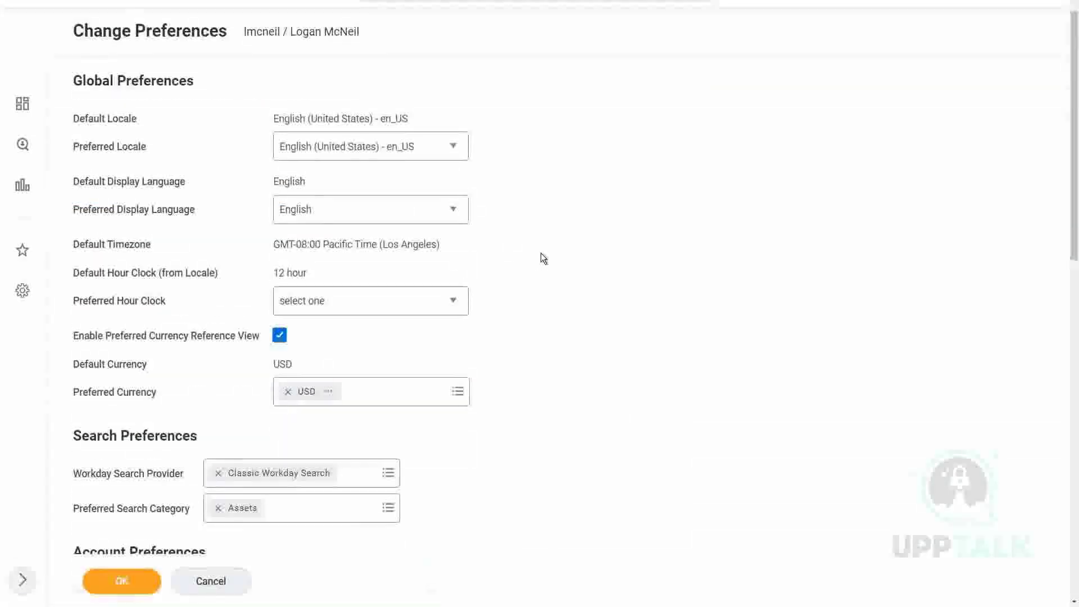
pyautogui.scroll(-1, 523, 275)
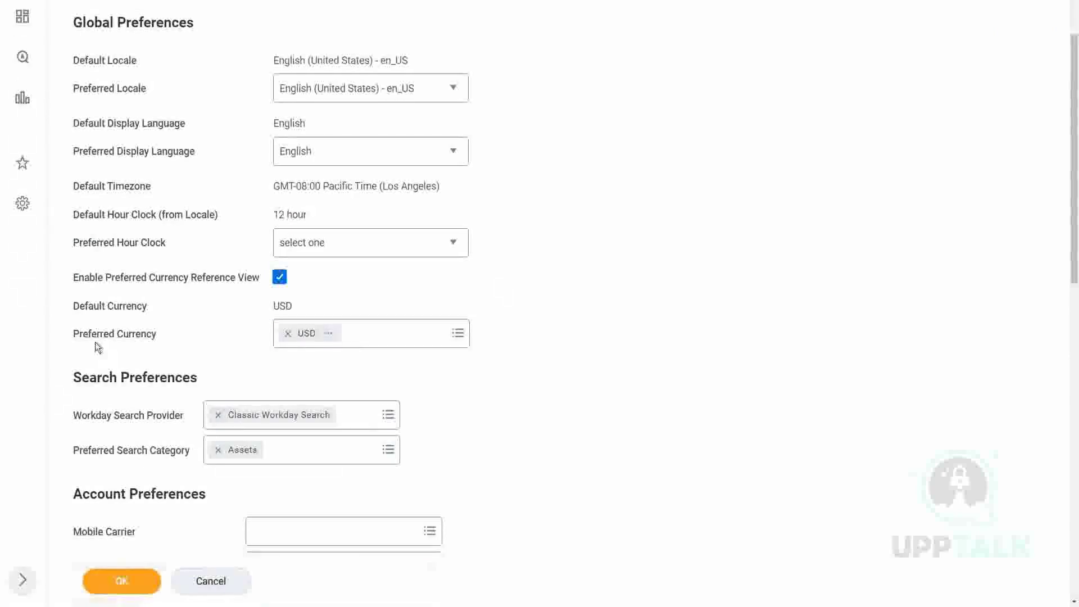
pyautogui.moveTo(76, 335); pyautogui.dragTo(176, 339)
pyautogui.click(185, 340)
# - Highlight the timezone and default hour clock values on Change Preferences
pyautogui.scroll(1, 566, 243)
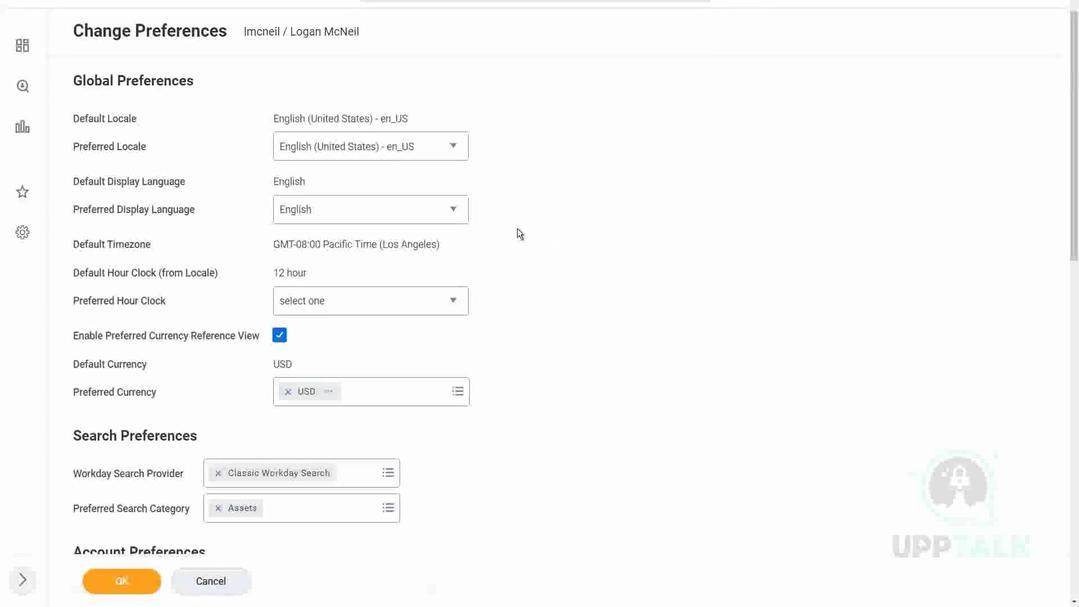
pyautogui.scroll(-1, 517, 229)
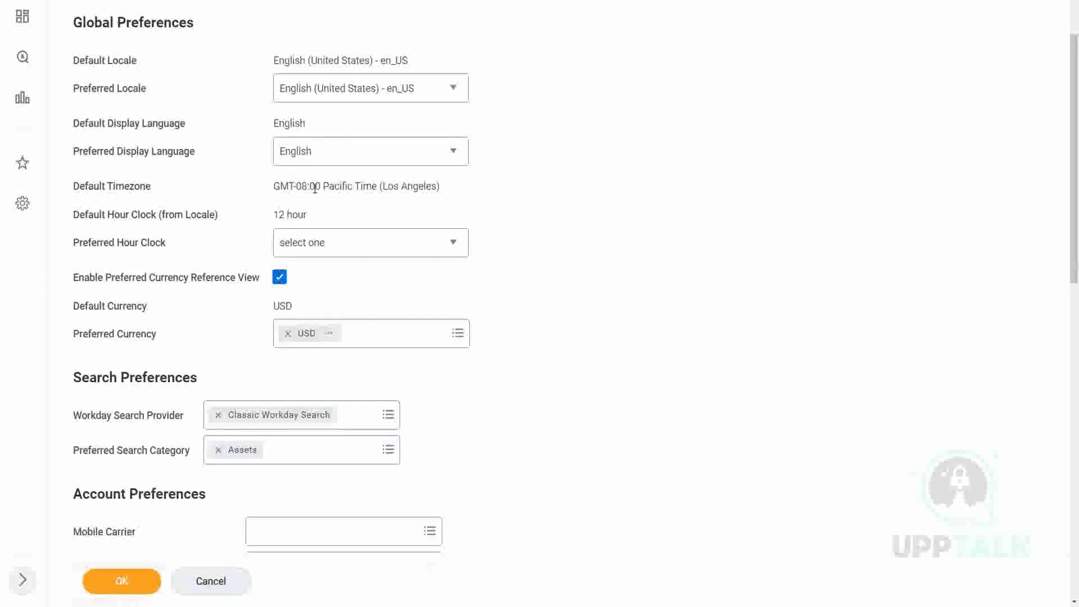
pyautogui.moveTo(314, 189); pyautogui.dragTo(453, 188)
pyautogui.click(466, 180)
pyautogui.click(342, 243)
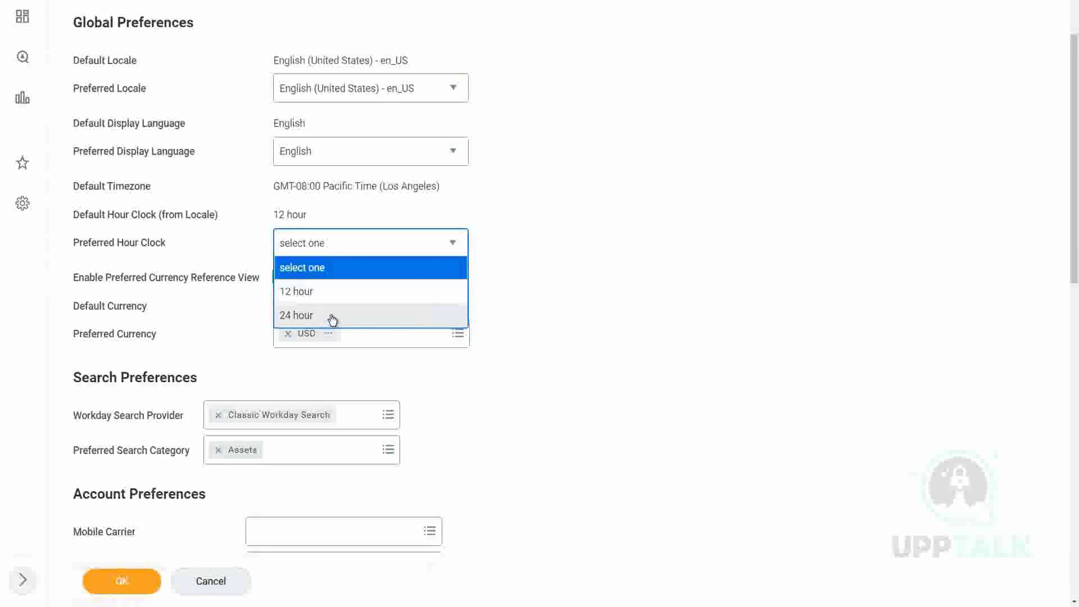
pyautogui.click(533, 265)
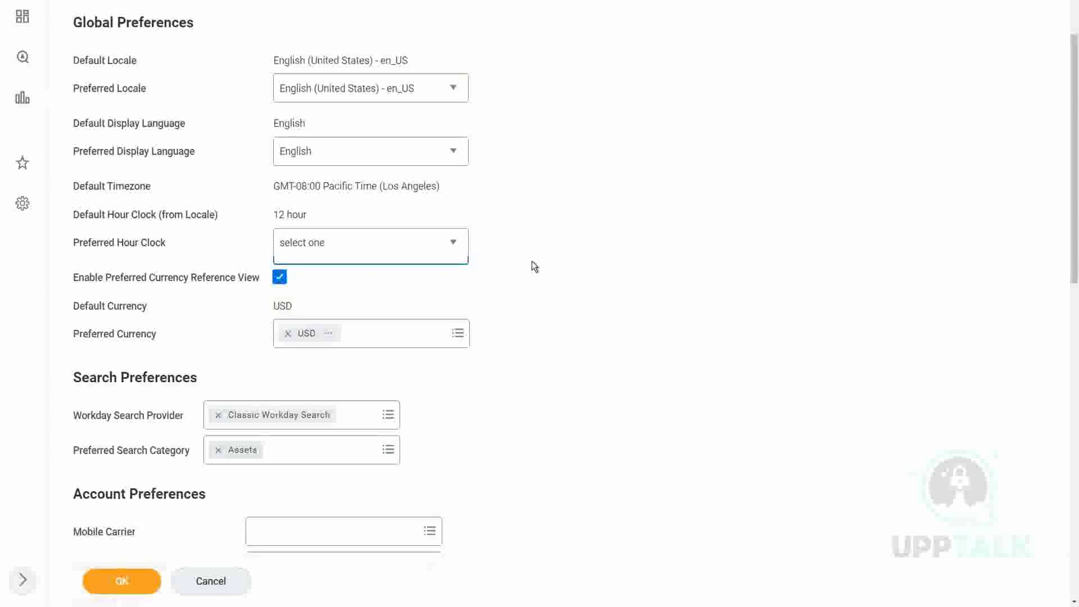
pyautogui.click(532, 265)
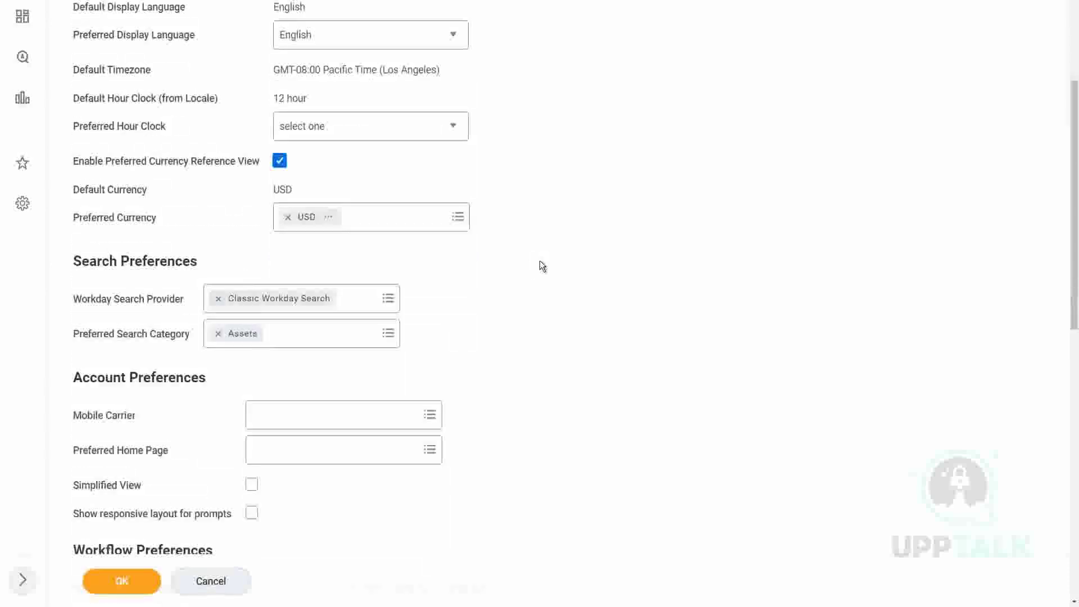
pyautogui.scroll(-1, 542, 266)
pyautogui.scroll(-1, 532, 279)
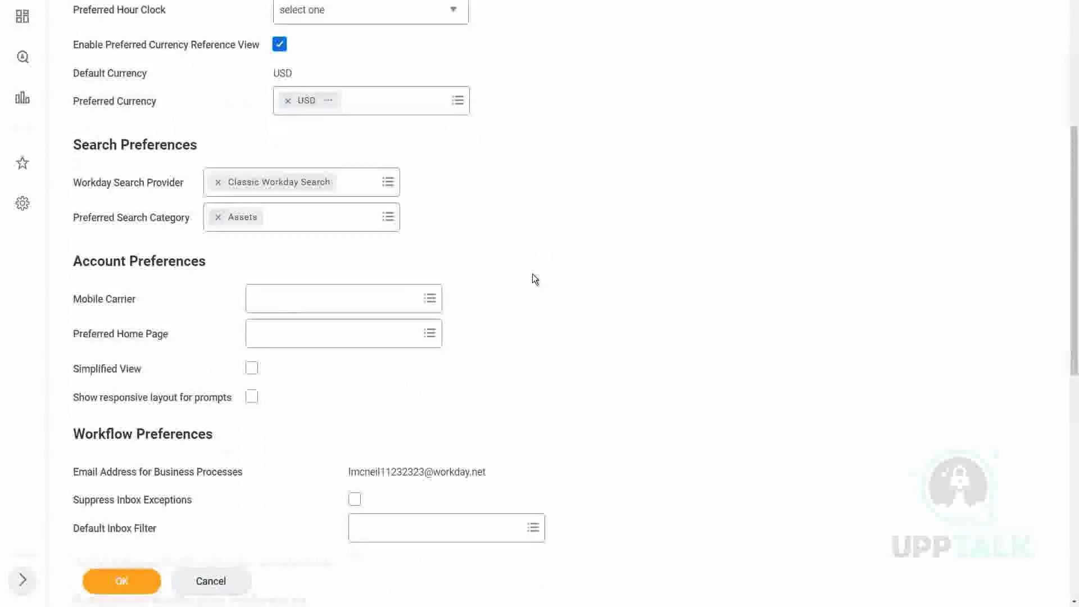
pyautogui.scroll(-3, 534, 279)
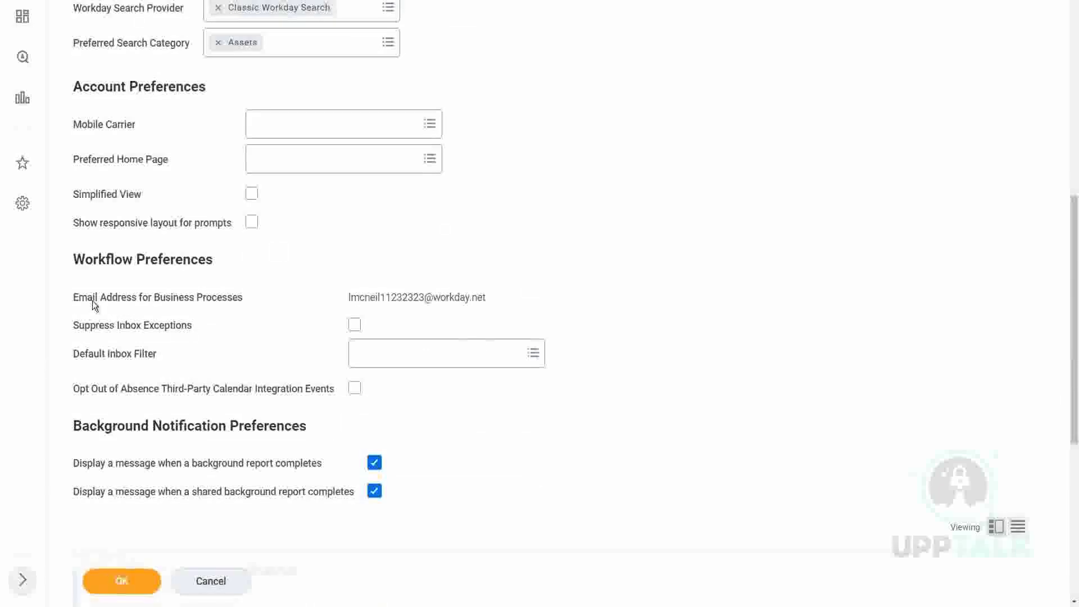
pyautogui.moveTo(92, 301); pyautogui.dragTo(267, 306)
pyautogui.click(267, 306)
pyautogui.click(457, 360)
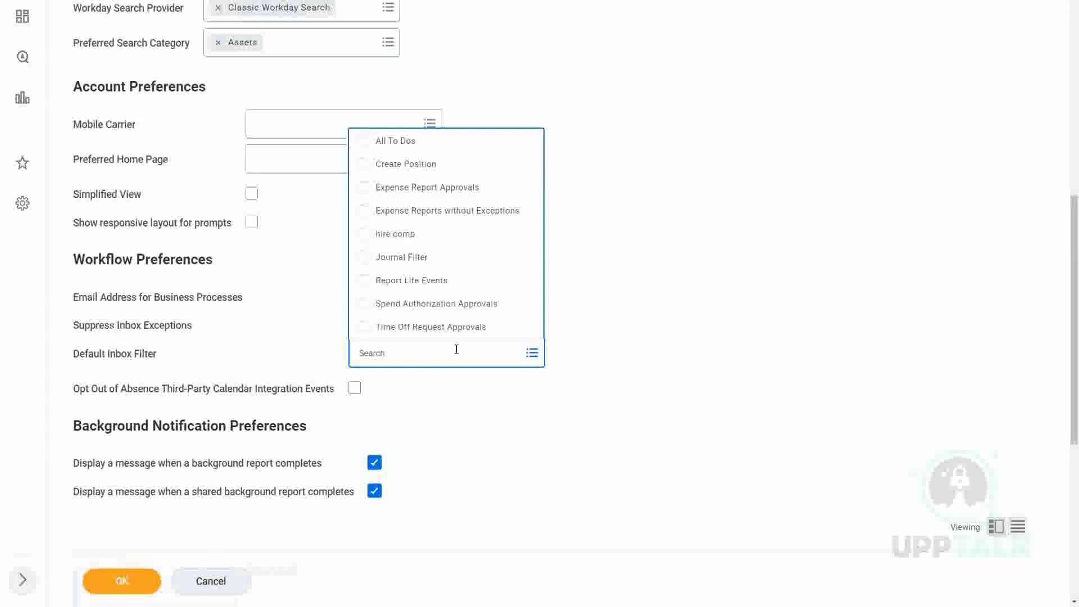
pyautogui.click(622, 219)
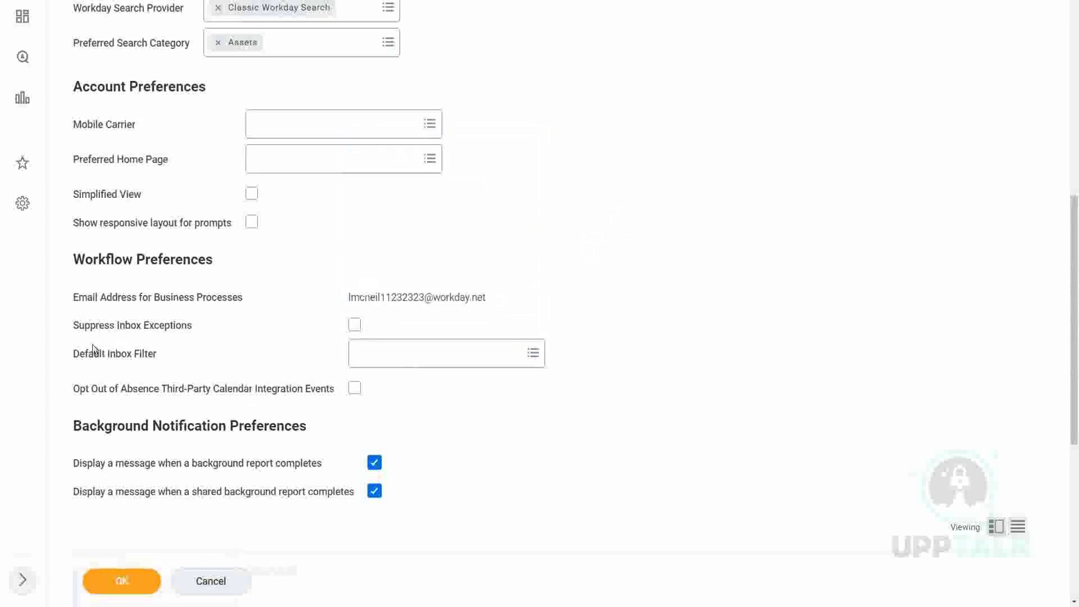
pyautogui.scroll(7, 298, 310)
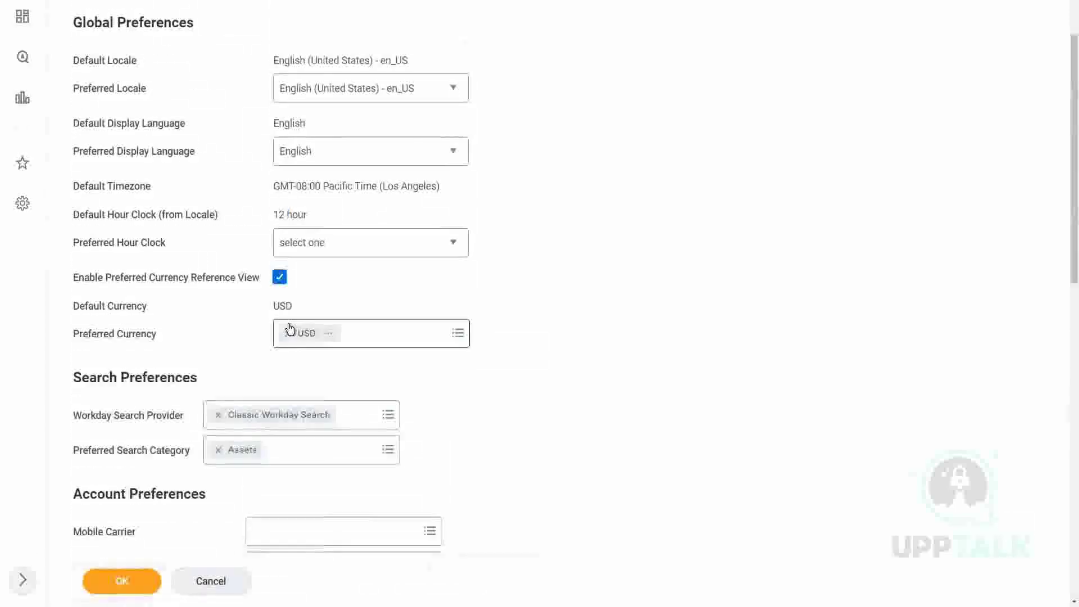
pyautogui.scroll(2, 290, 328)
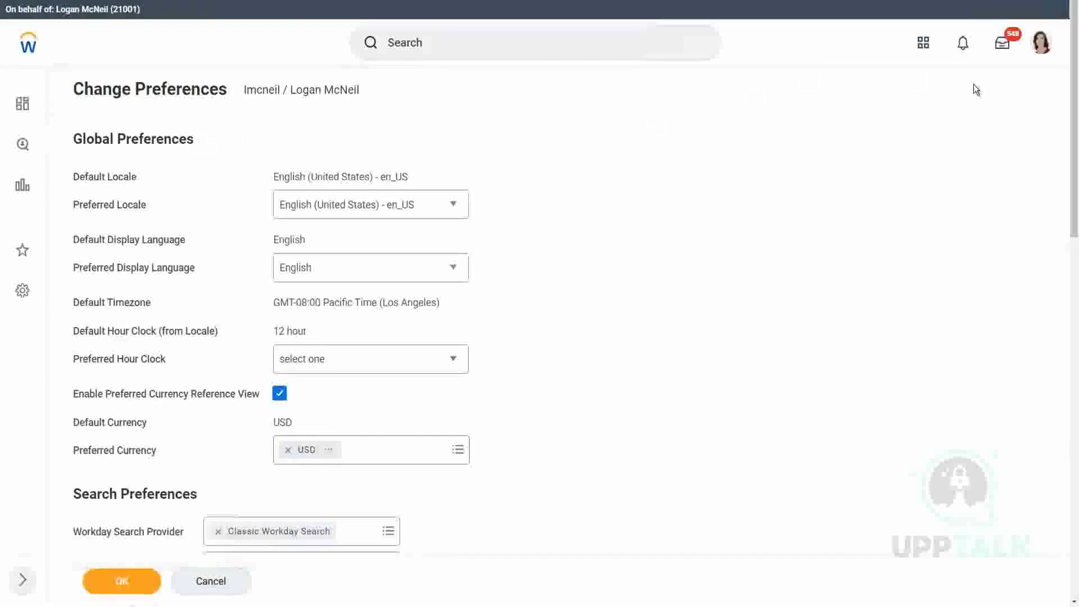
pyautogui.click(1043, 45)
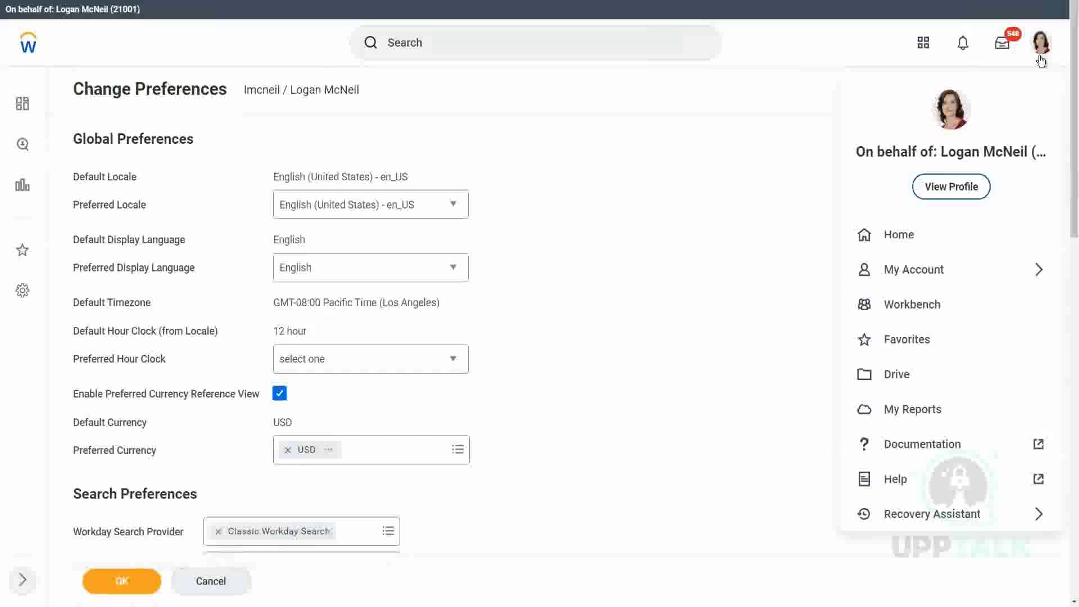
pyautogui.click(625, 209)
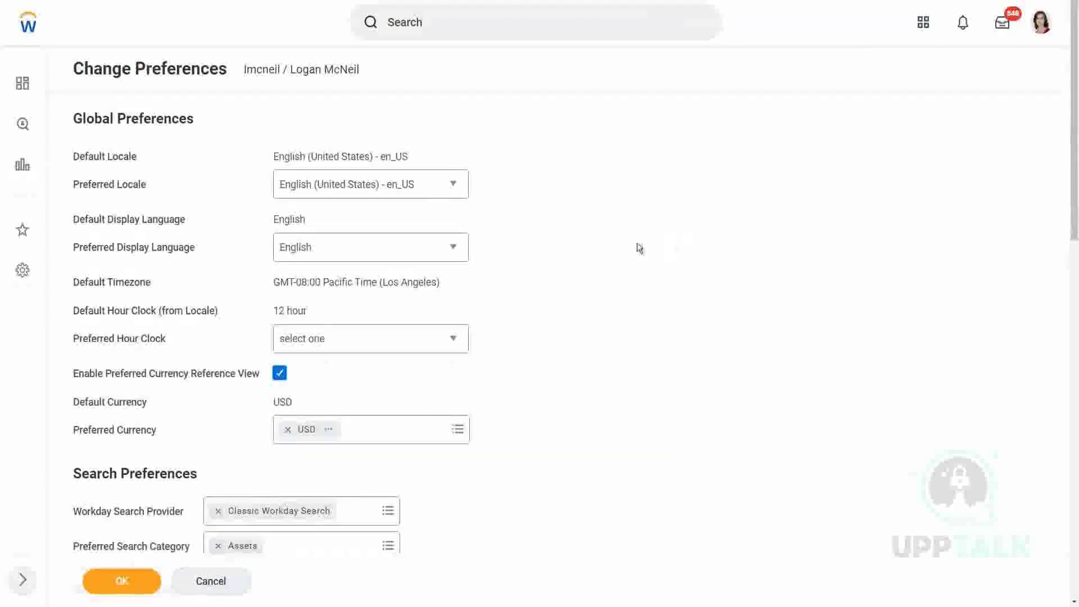
pyautogui.scroll(-1, 692, 231)
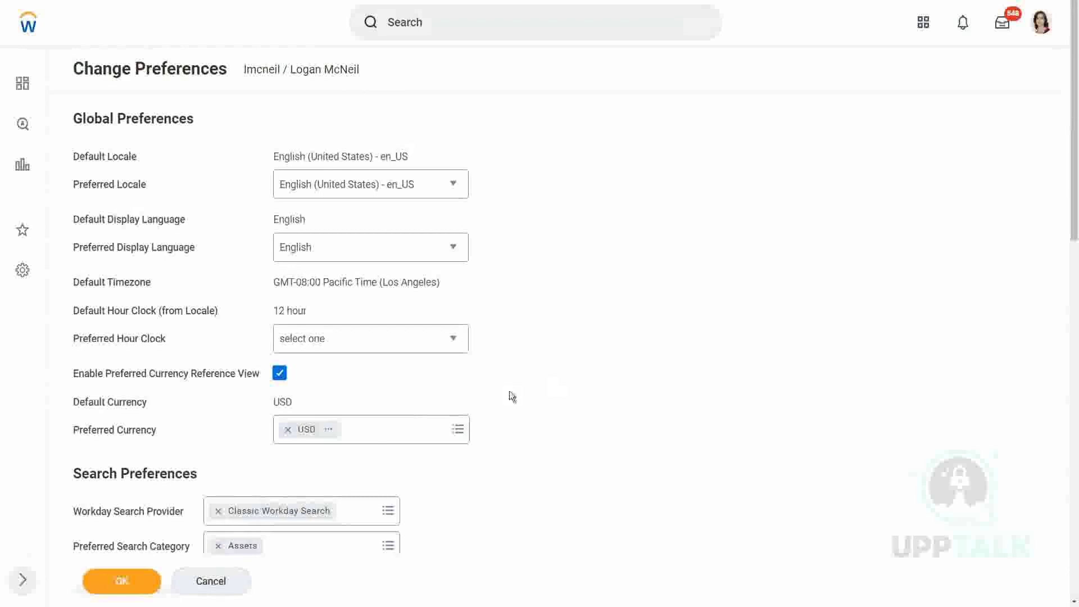
# - Search 'eur' in the Preferred Currency prompt and select EUR
pyautogui.click(364, 422)
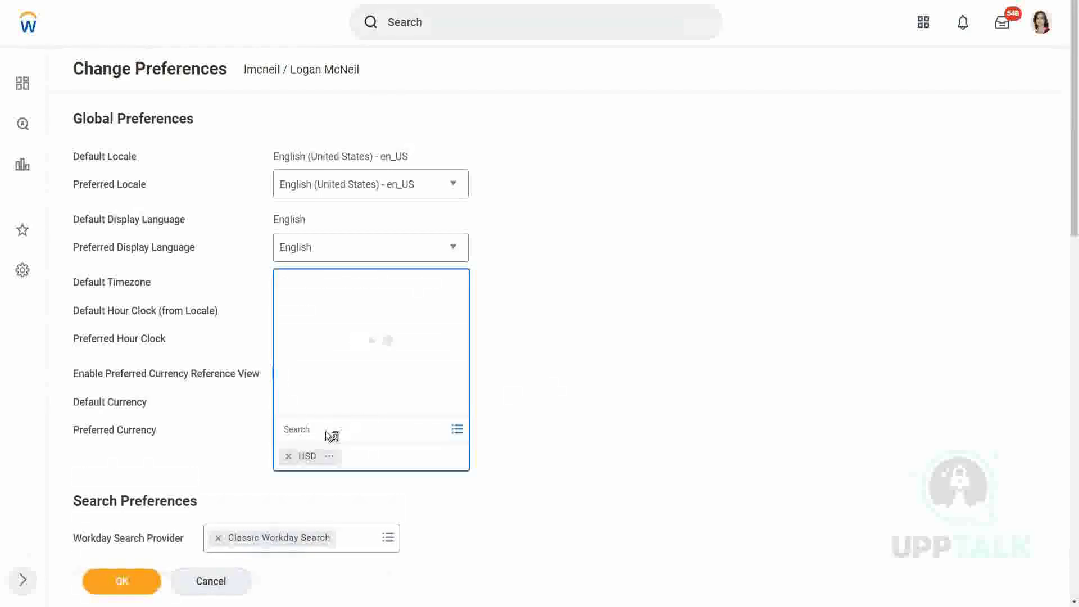
pyautogui.write('eur')
pyautogui.press('Return')
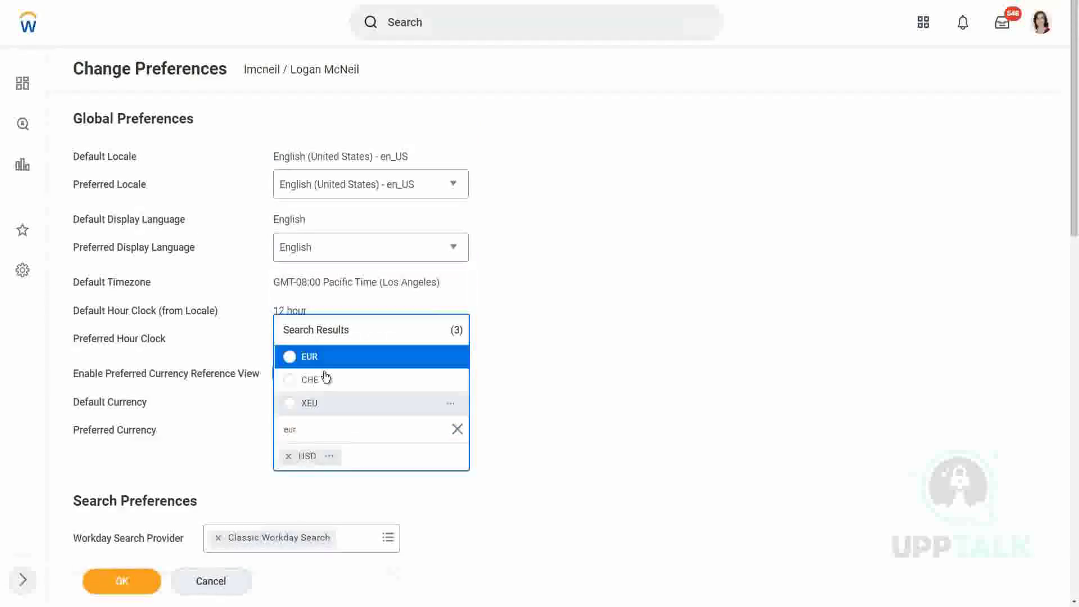
pyautogui.click(321, 356)
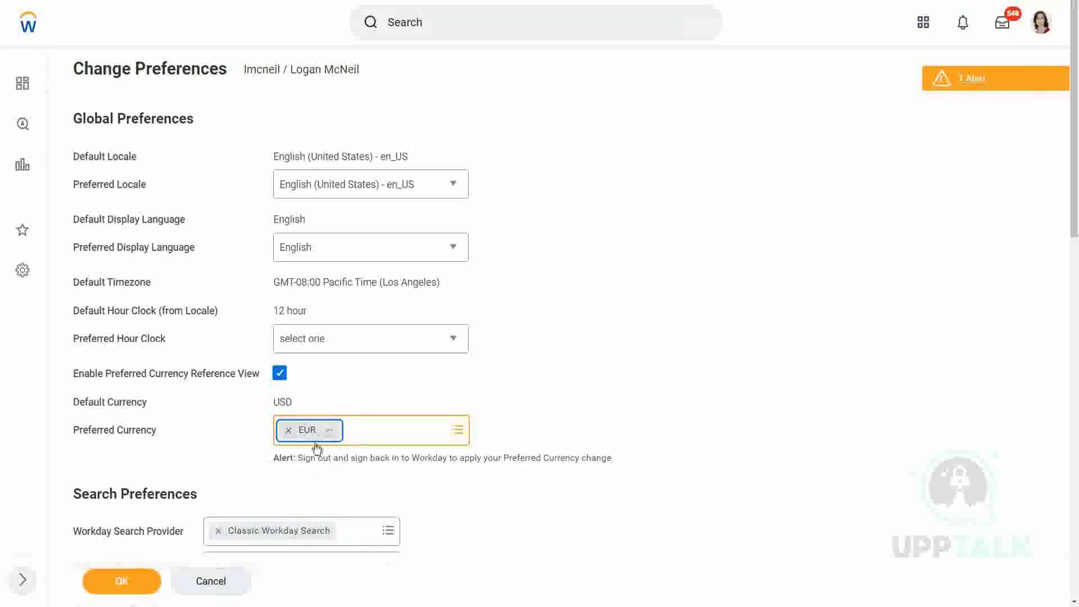
# - Cancel and discard the unsaved preference changes, then go to the Inbox
pyautogui.click(216, 583)
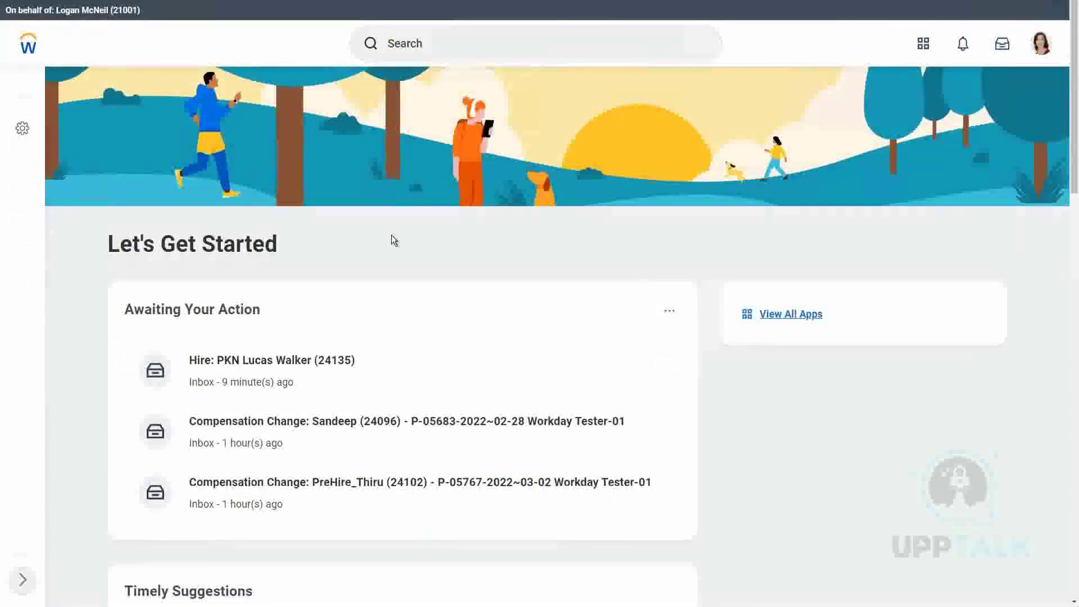
pyautogui.click(1002, 45)
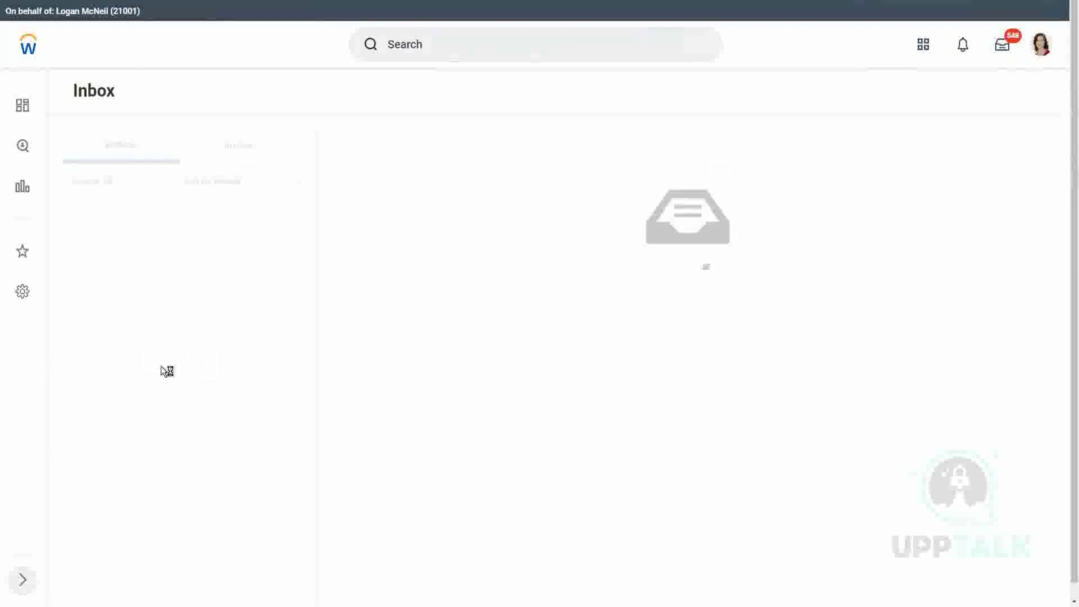
# - Open the Compensation Change item and mark the USD currency and 9,615.00 current total
pyautogui.scroll(-3, 158, 371)
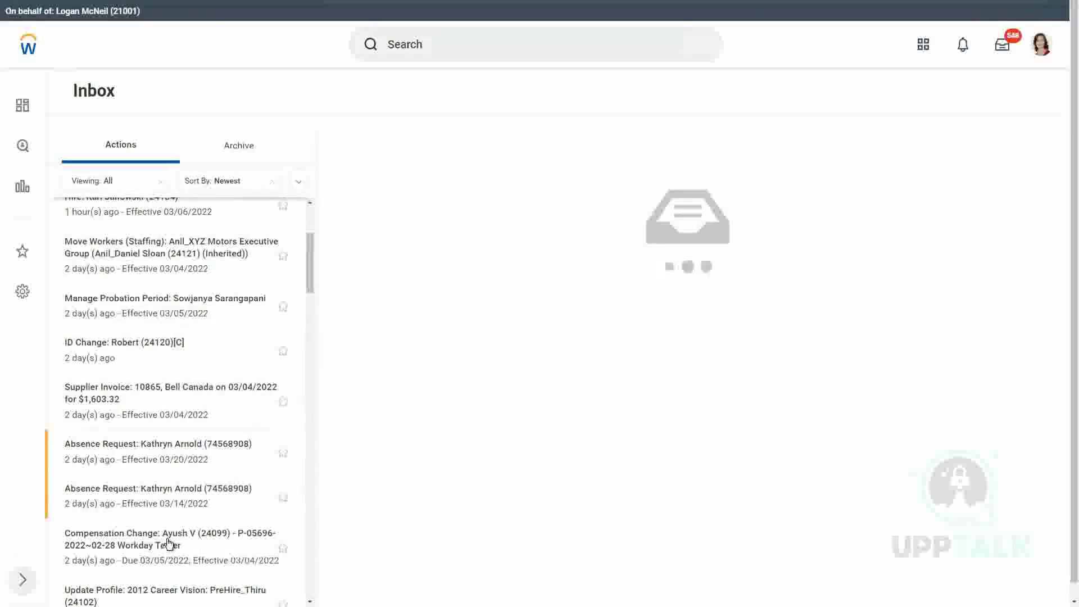
pyautogui.click(168, 542)
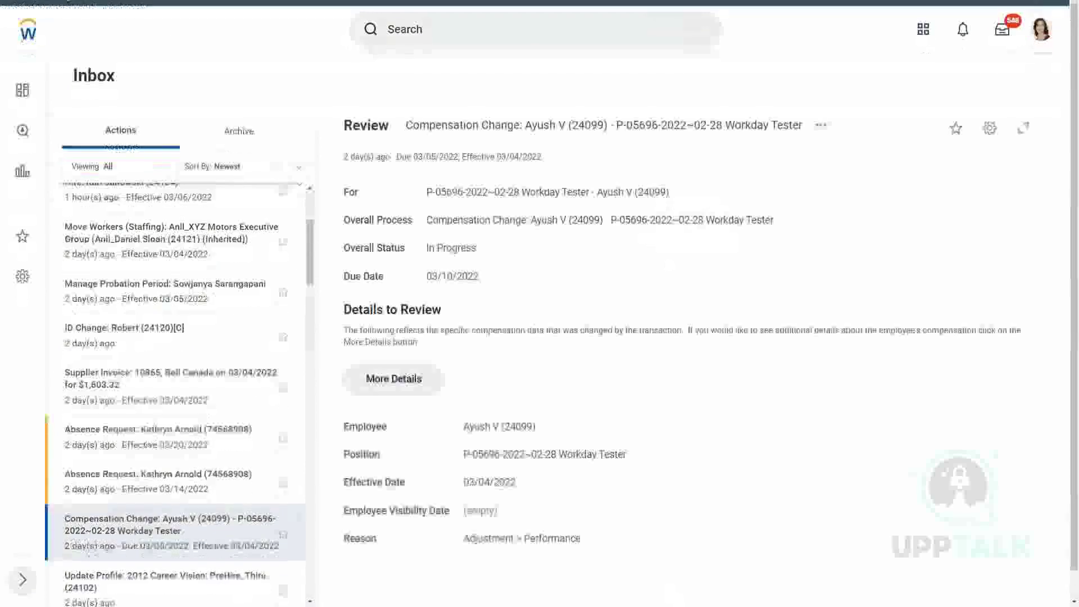
pyautogui.scroll(-3, 685, 373)
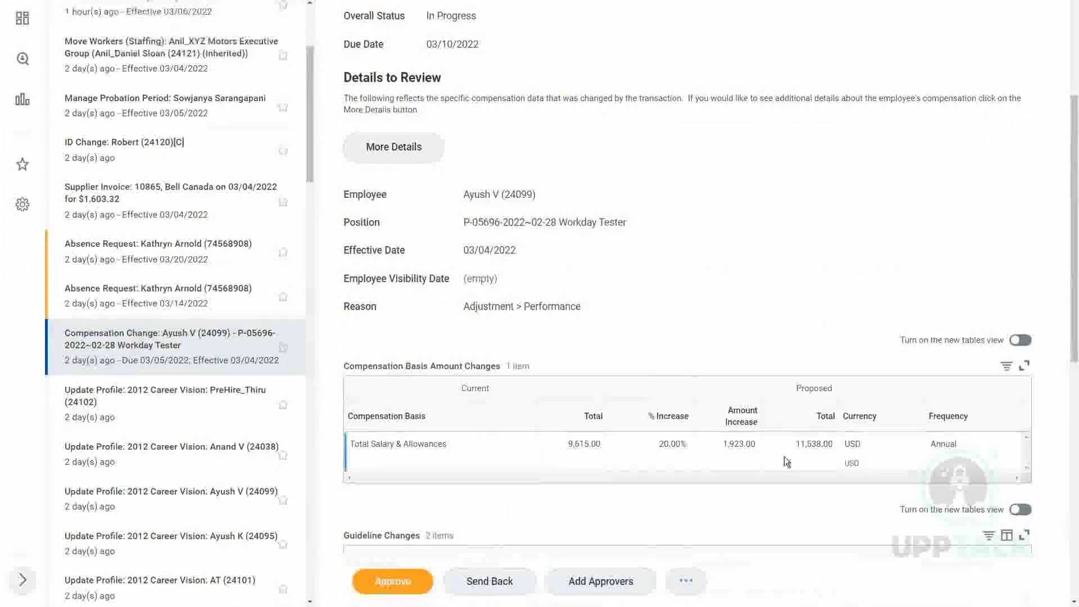
pyautogui.doubleClick(850, 445)
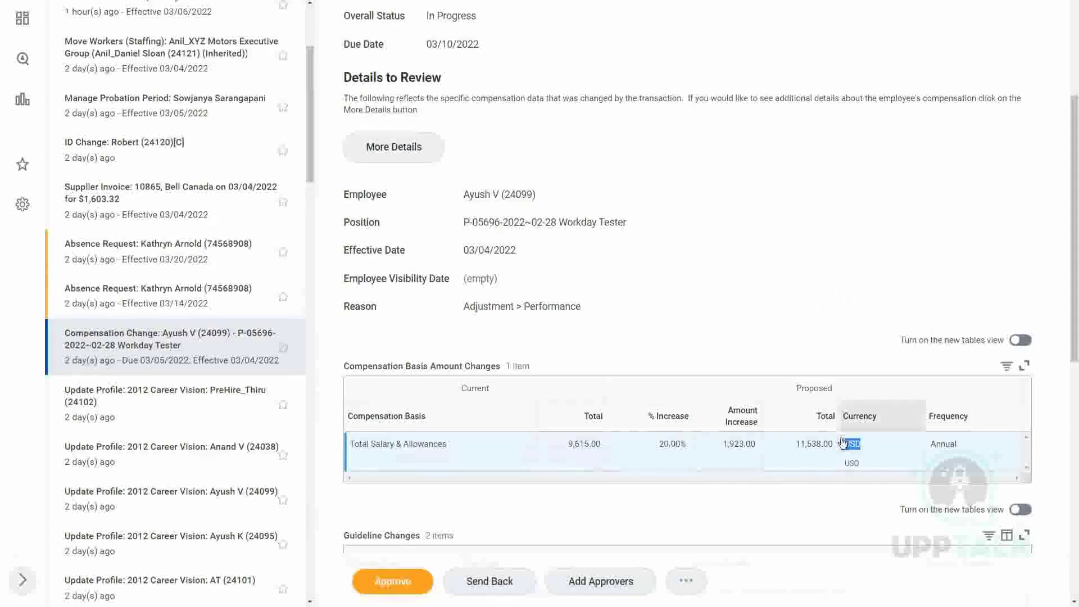
pyautogui.doubleClick(576, 446)
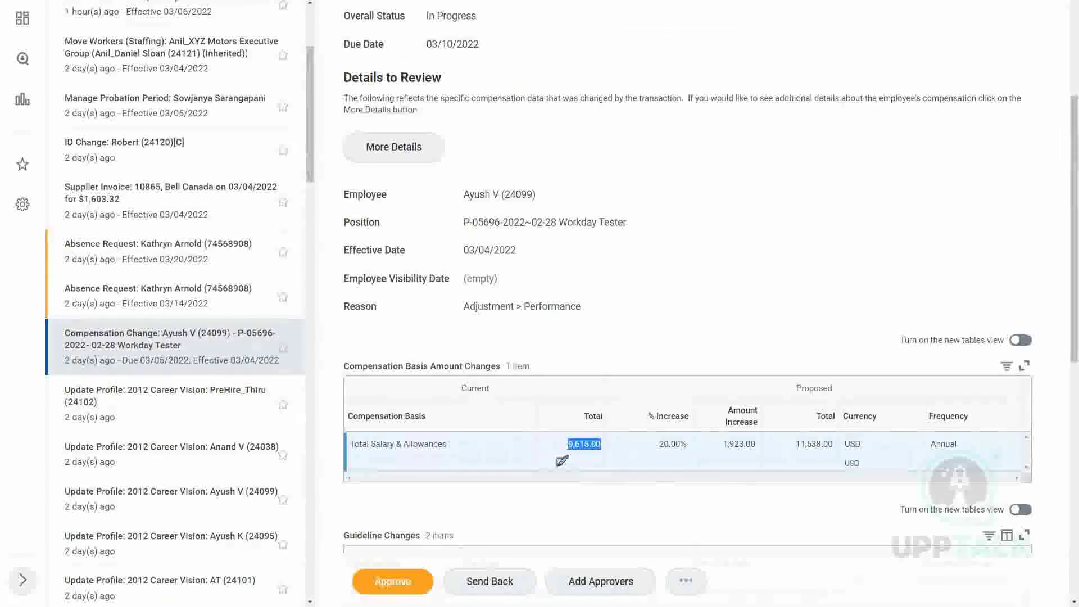
# - Hand-write 9000 under the current total and 11000 EUR beside the proposed total
pyautogui.moveTo(560, 458)
pyautogui.mouseDown()
pyautogui.moveTo(560, 479)
pyautogui.moveTo(581, 458)
pyautogui.moveTo(614, 470)
pyautogui.moveTo(617, 452)
pyautogui.mouseUp()
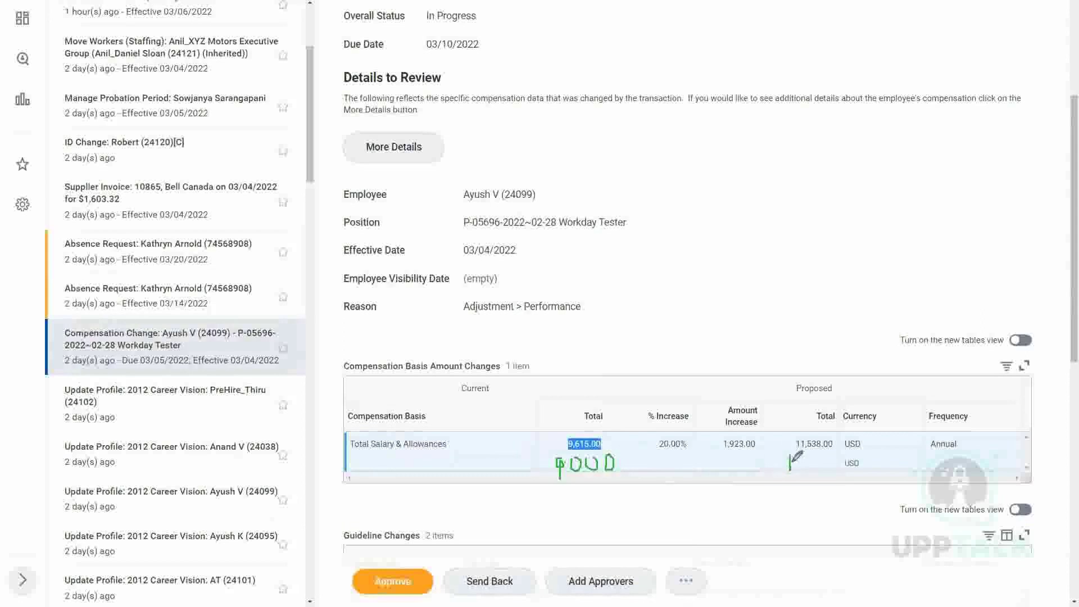
pyautogui.moveTo(797, 456)
pyautogui.mouseDown()
pyautogui.moveTo(797, 470)
pyautogui.moveTo(815, 454)
pyautogui.moveTo(845, 464)
pyautogui.moveTo(847, 452)
pyautogui.mouseUp()
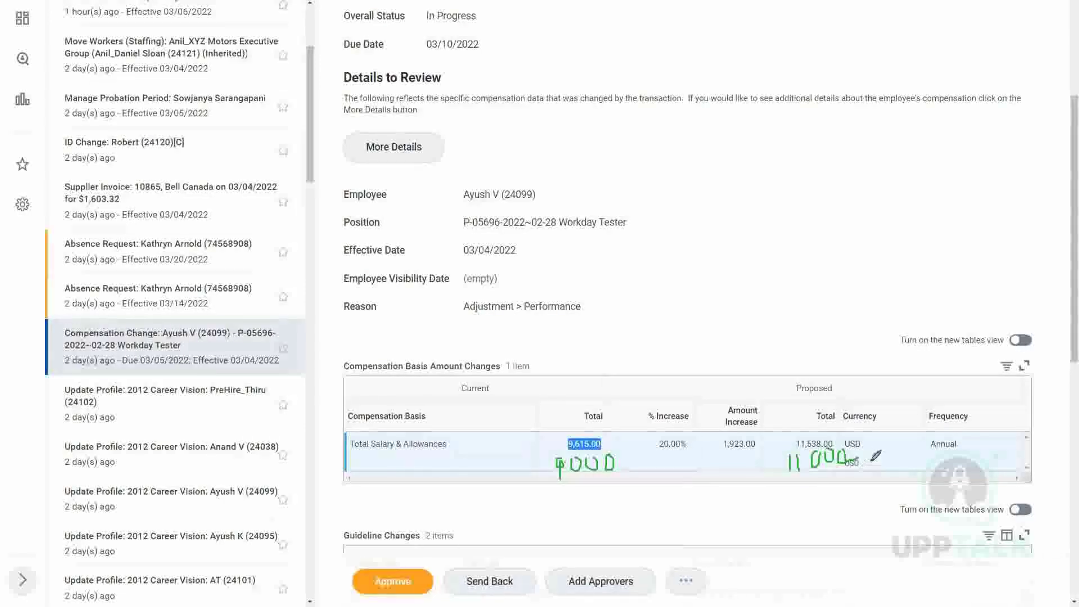
pyautogui.moveTo(877, 457)
pyautogui.mouseDown()
pyautogui.moveTo(887, 464)
pyautogui.moveTo(892, 452)
pyautogui.moveTo(899, 466)
pyautogui.moveTo(911, 452)
pyautogui.moveTo(903, 458)
pyautogui.moveTo(916, 467)
pyautogui.mouseUp()
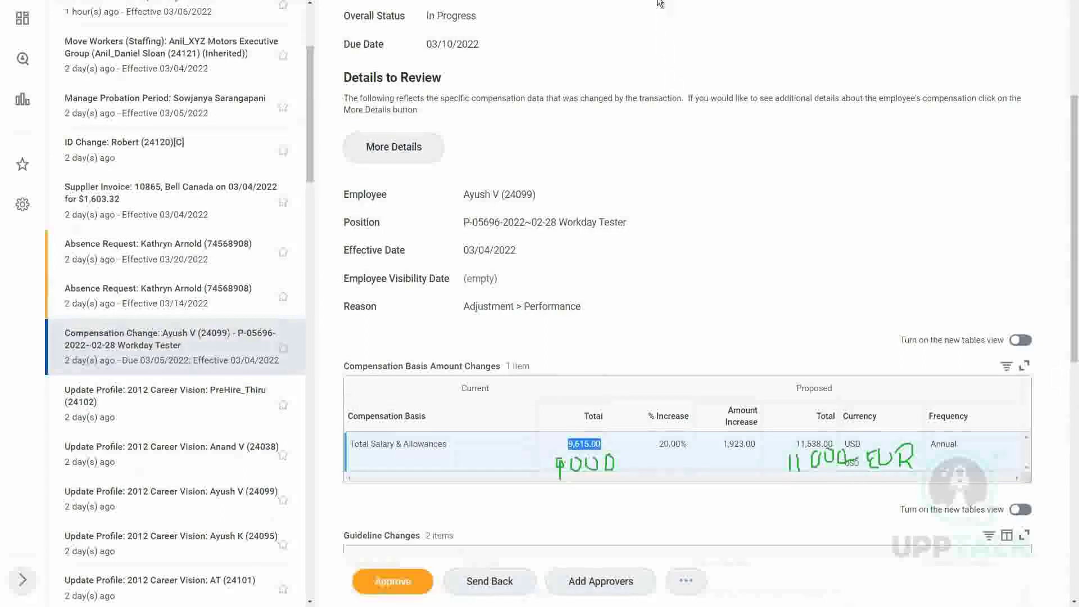
# - Erase the pen notes and scroll through the review's process history
pyautogui.press('e')
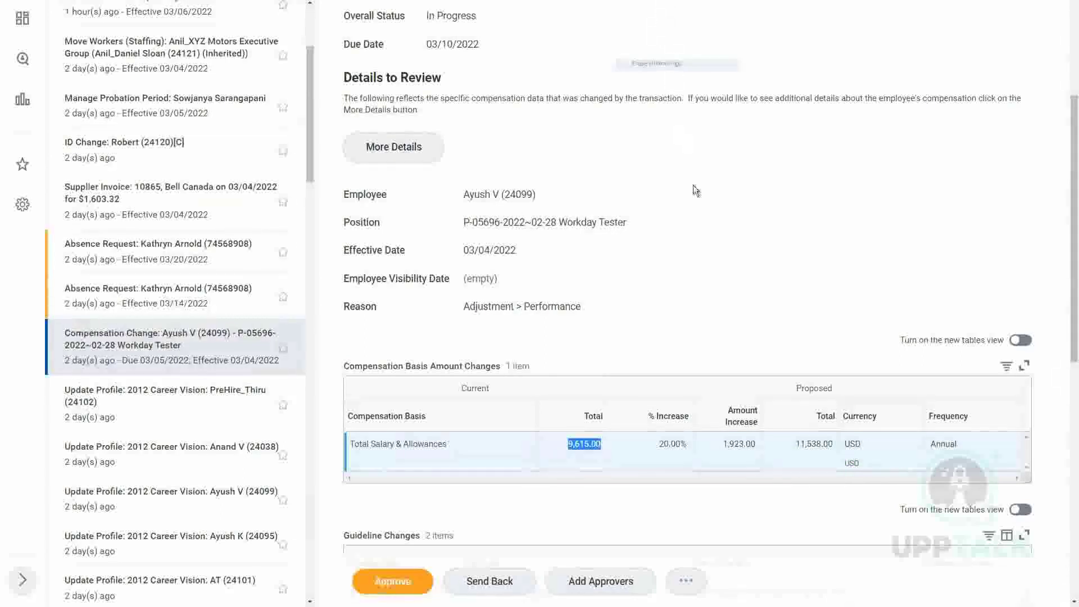
pyautogui.scroll(-10, 1048, 296)
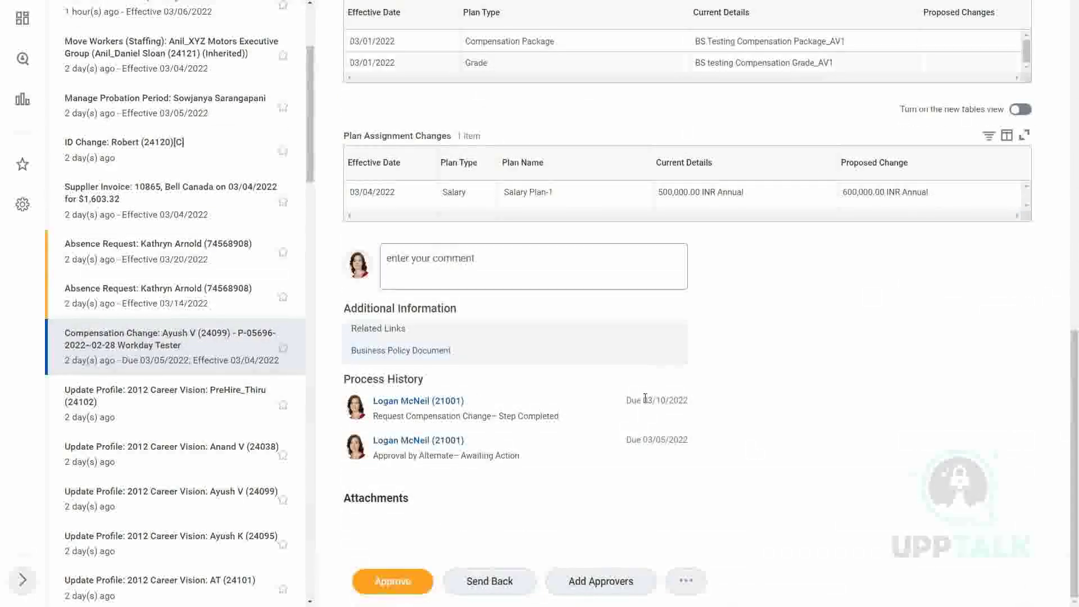
pyautogui.moveTo(645, 398); pyautogui.dragTo(778, 335)
pyautogui.click(787, 349)
pyautogui.scroll(5, 776, 352)
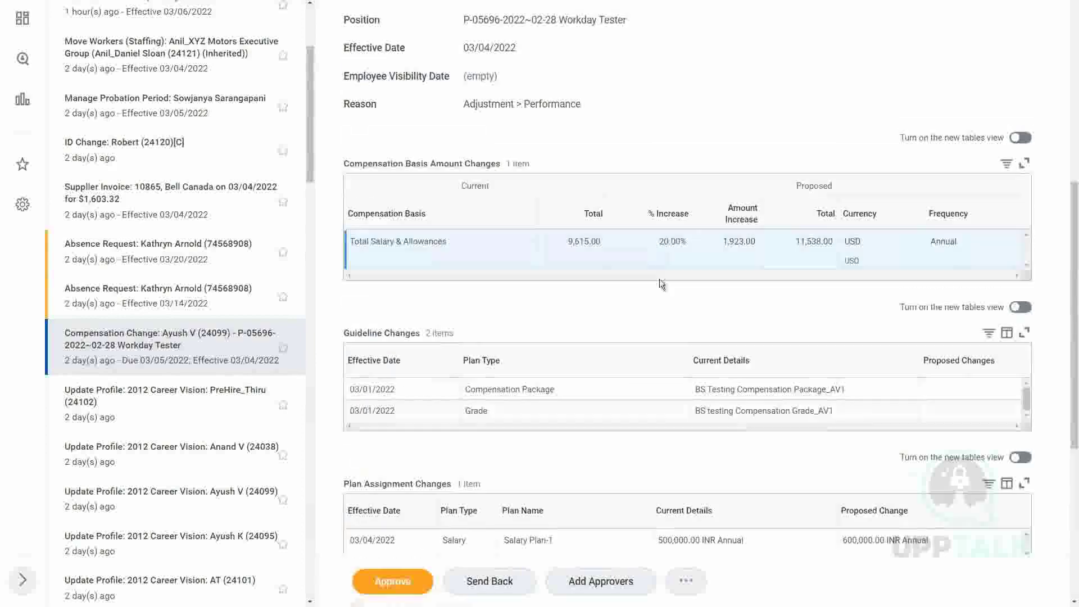
pyautogui.scroll(3, 593, 212)
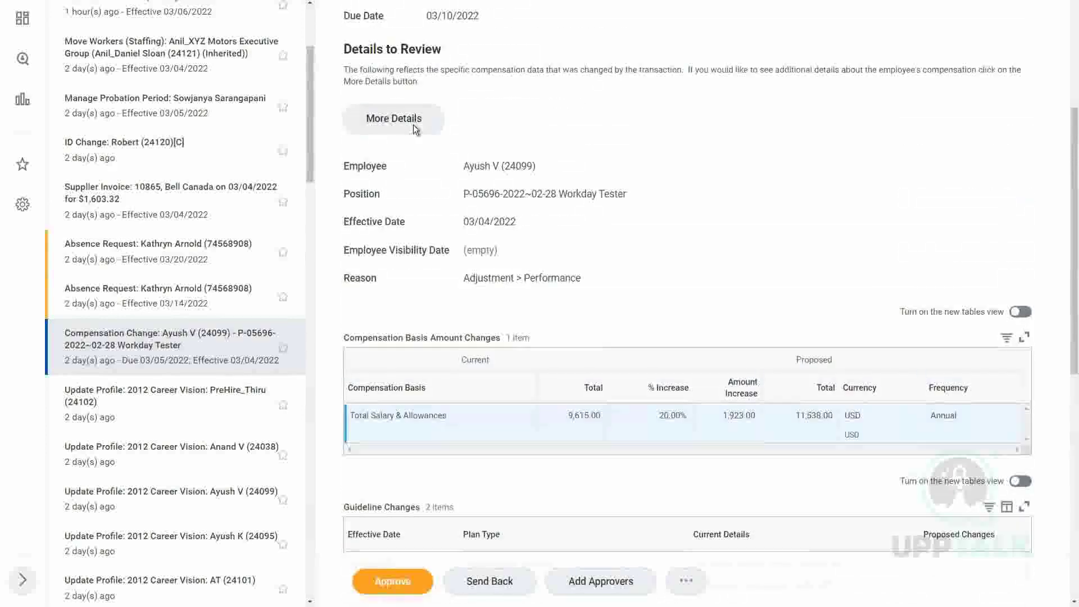
# - Open More Details and scroll through the Compensation Details Totals table
pyautogui.click(415, 129)
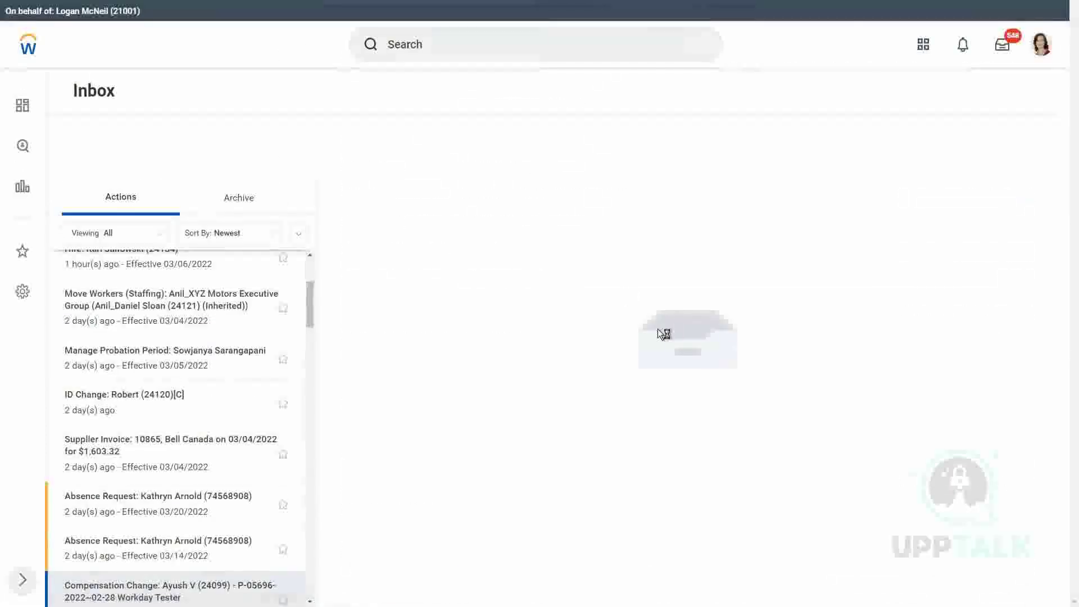
pyautogui.scroll(-5, 585, 377)
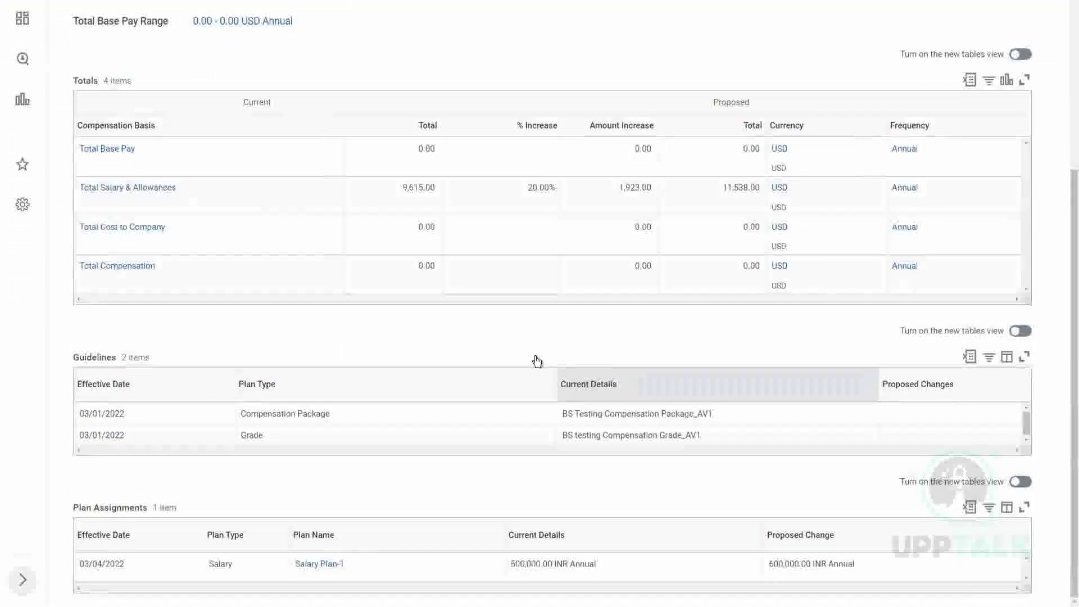
pyautogui.scroll(5, 514, 347)
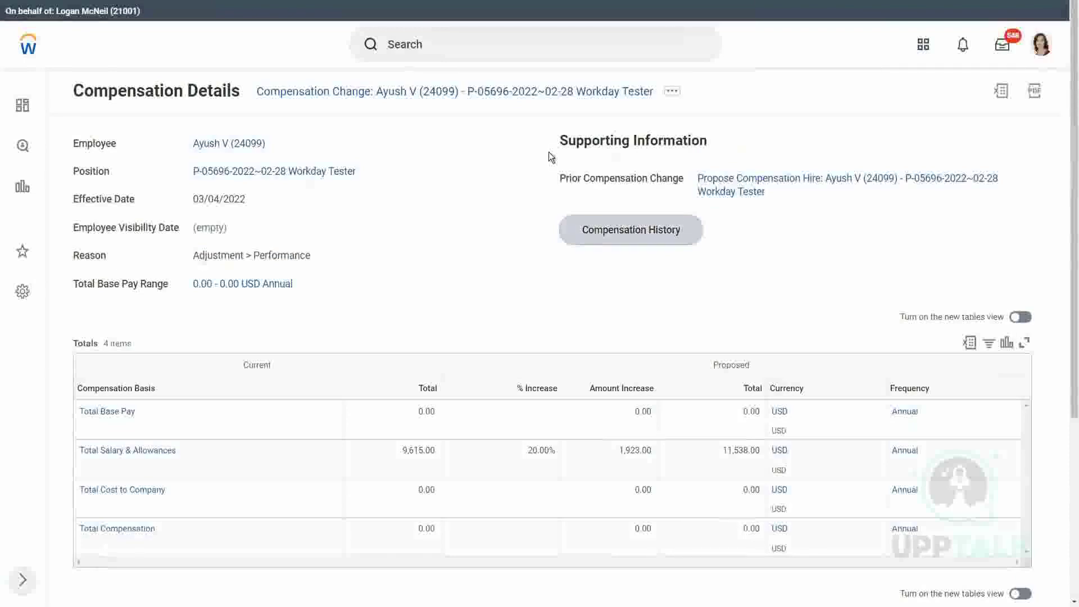
pyautogui.scroll(-4, 500, 316)
pyautogui.scroll(-1, 501, 322)
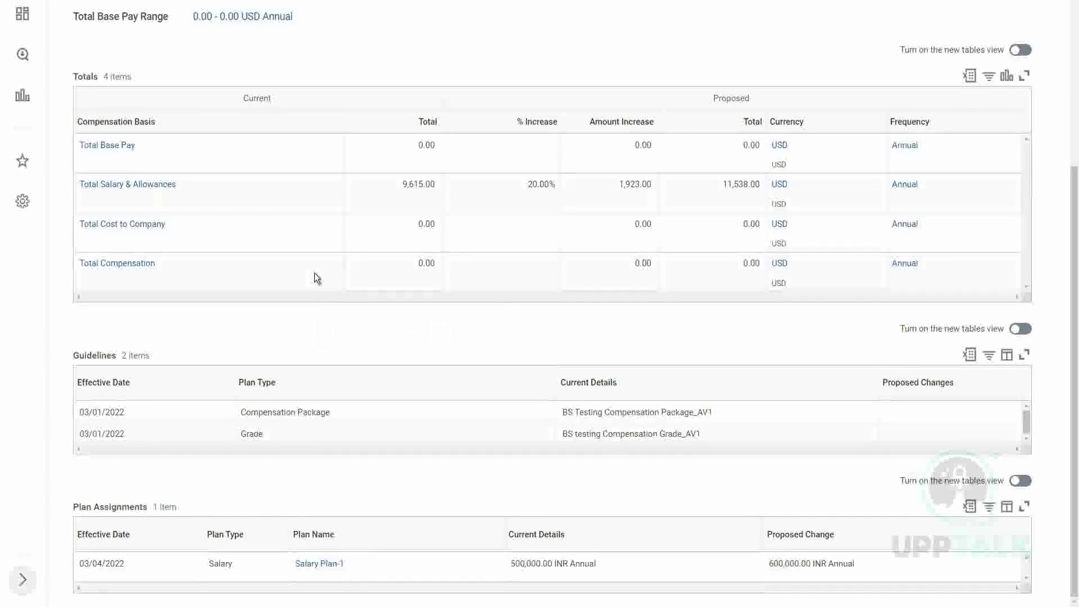
pyautogui.scroll(5, 318, 278)
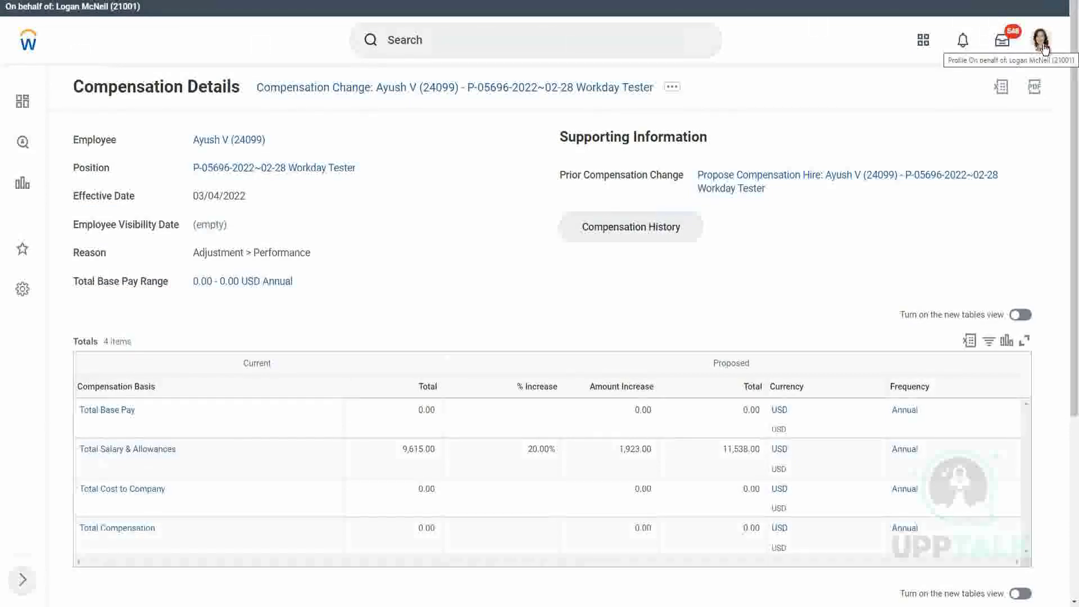
pyautogui.scroll(-1, 883, 80)
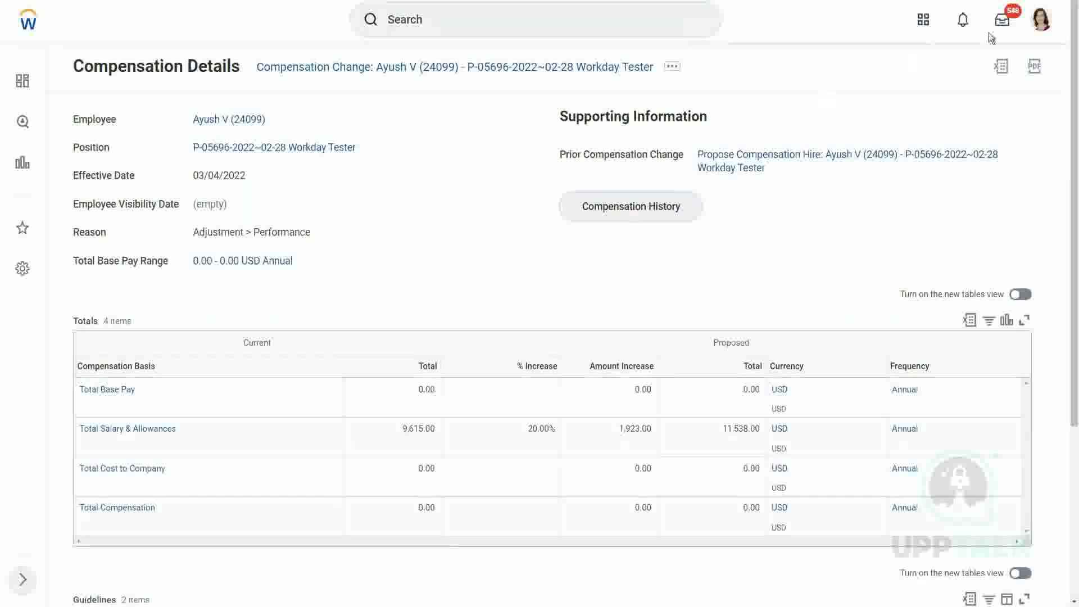
# - Go to the Workbench landing page from the profile menu
pyautogui.click(1041, 19)
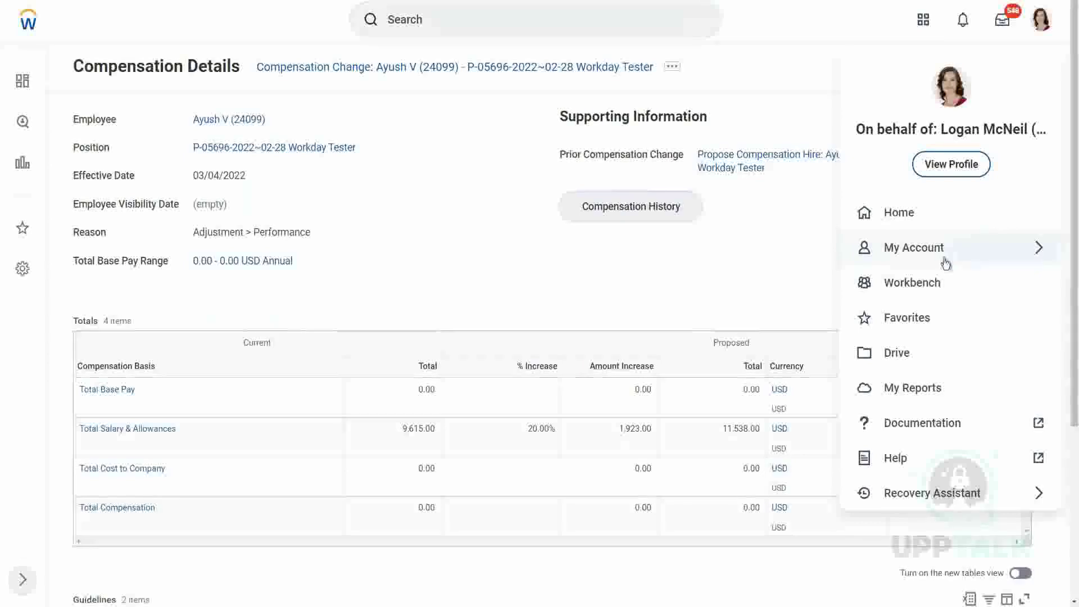
pyautogui.click(922, 282)
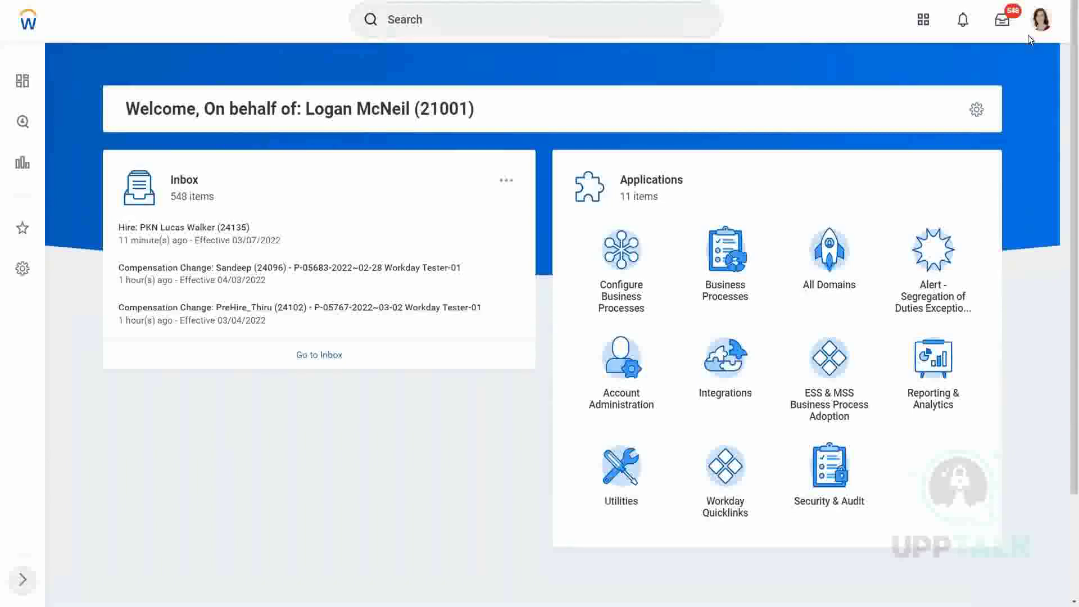
pyautogui.click(1043, 22)
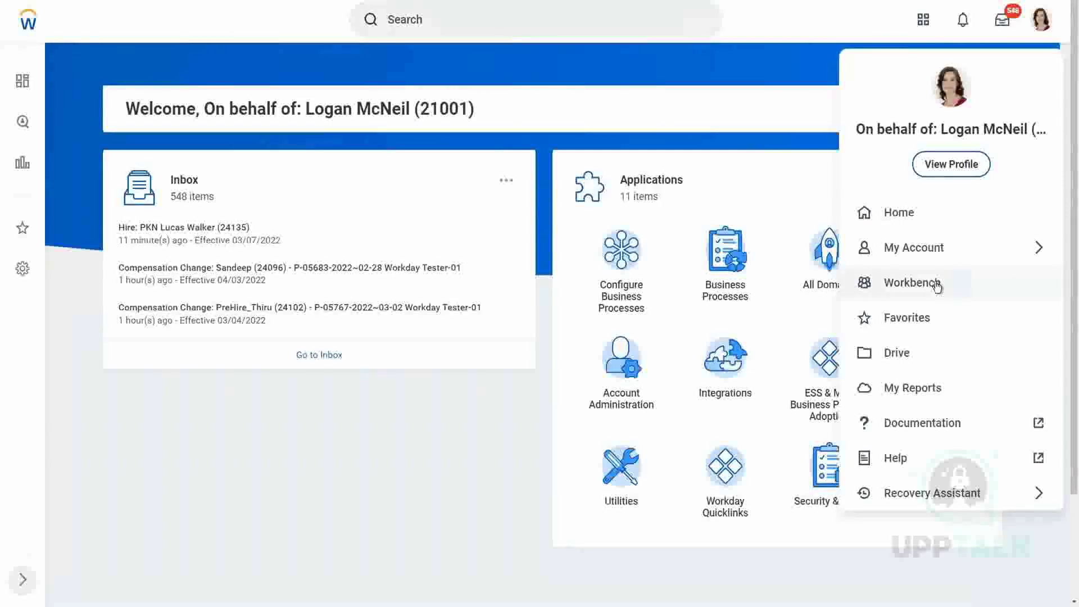
pyautogui.click(437, 450)
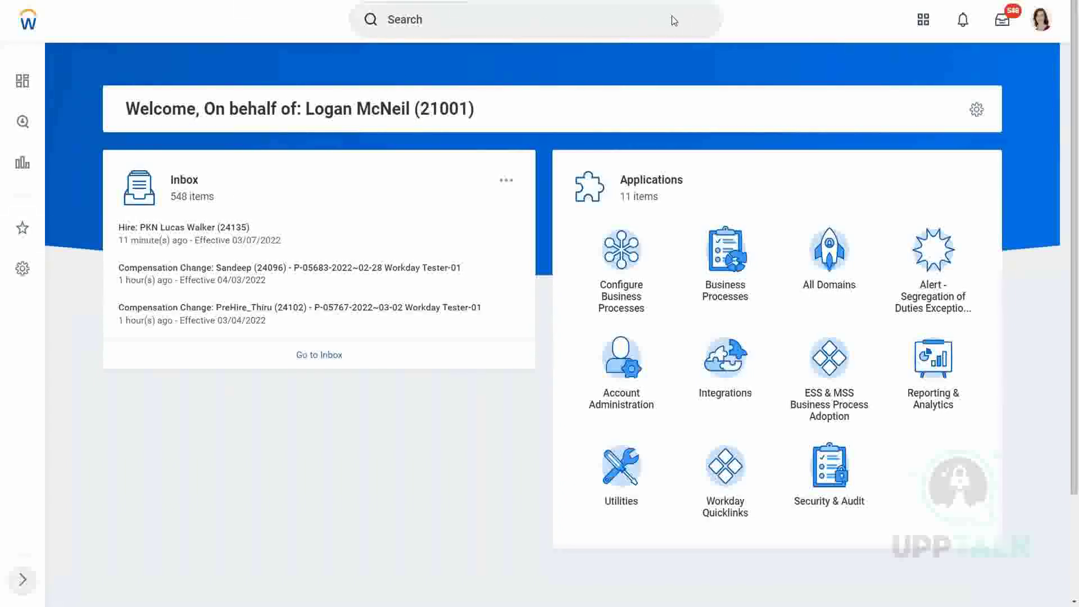
# - Outline the Inbox card with the pen, then select and deselect the welcome heading's number
pyautogui.moveTo(106, 156)
pyautogui.mouseDown()
pyautogui.moveTo(114, 337)
pyautogui.moveTo(503, 340)
pyautogui.moveTo(534, 213)
pyautogui.moveTo(515, 161)
pyautogui.moveTo(111, 158)
pyautogui.mouseUp()
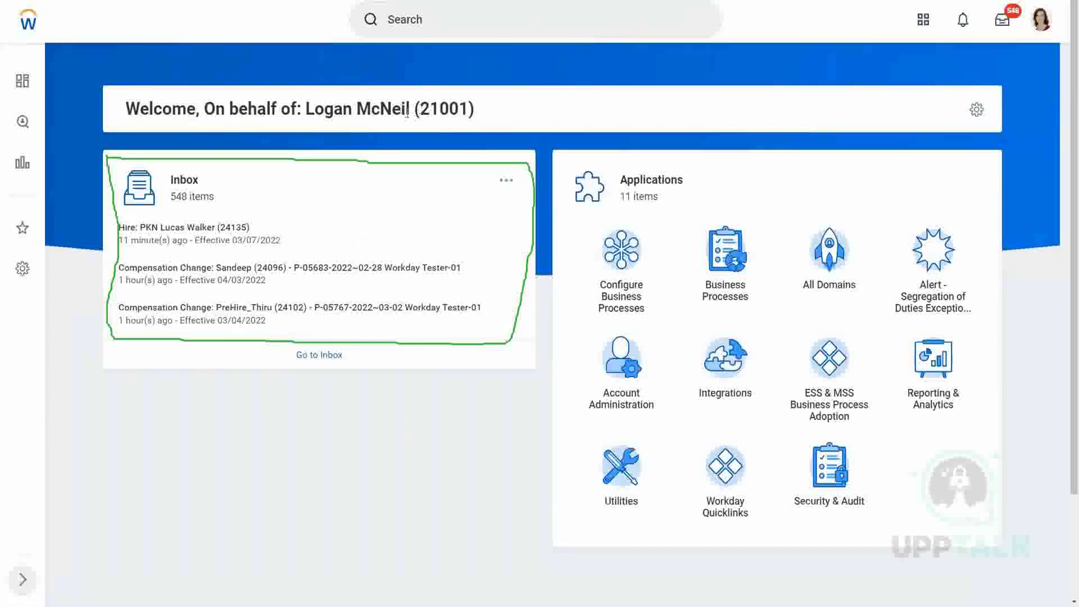
pyautogui.moveTo(303, 108); pyautogui.dragTo(443, 109)
pyautogui.click(441, 109)
pyautogui.doubleClick(443, 109)
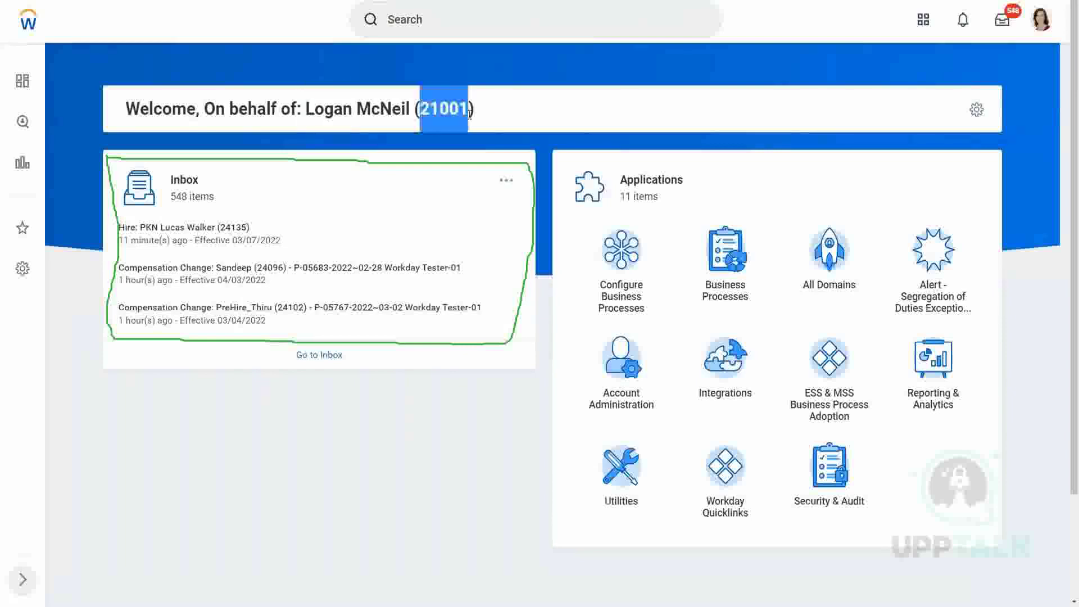
pyautogui.click(517, 115)
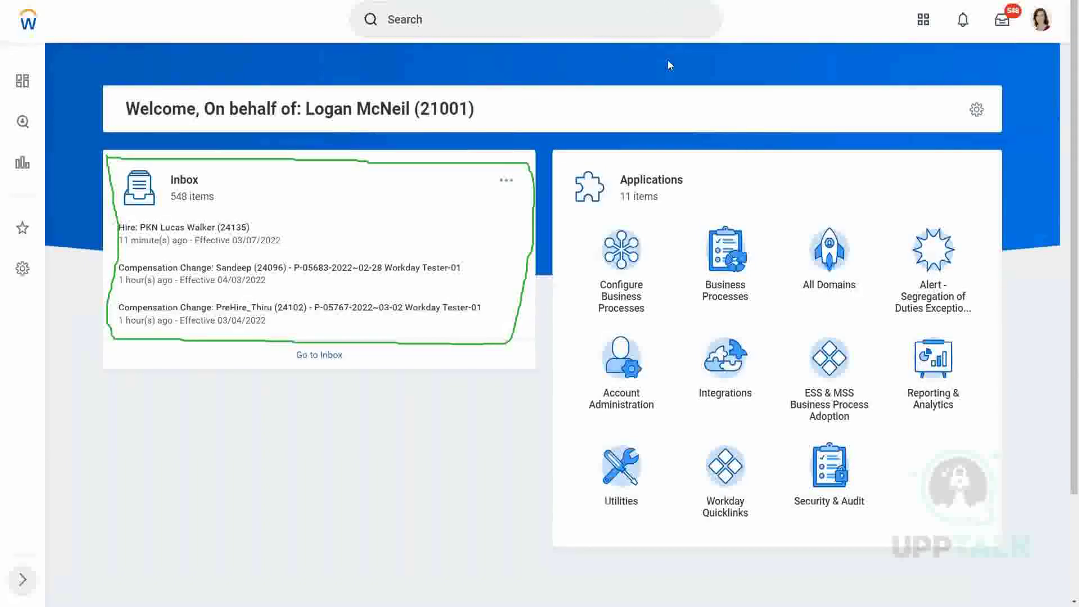
# - Erase the hand-drawn pen outline around the Inbox card on the Workbench page
pyautogui.press('Escape')
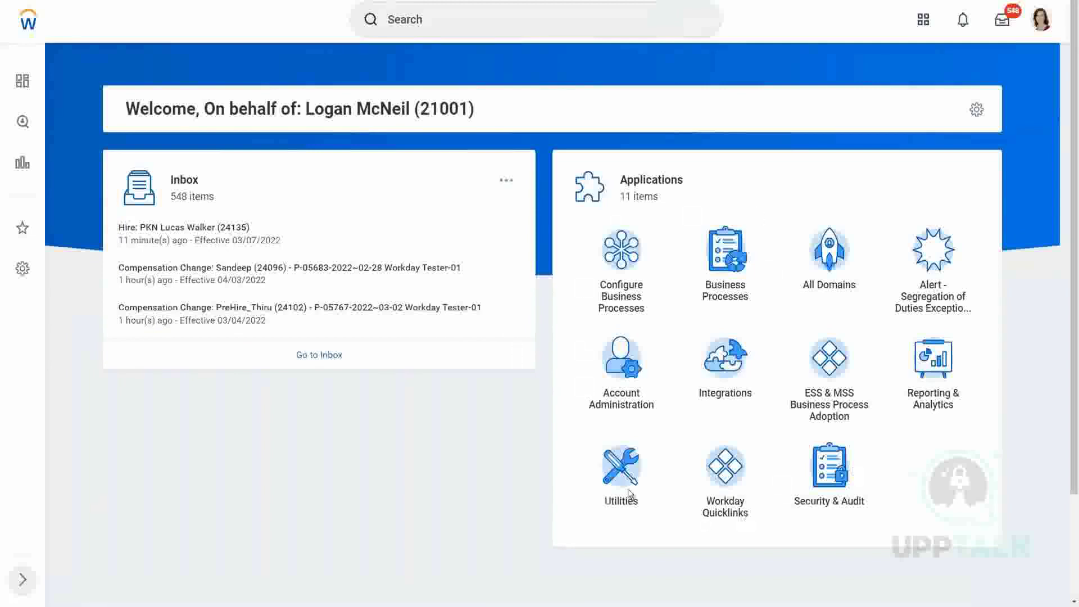